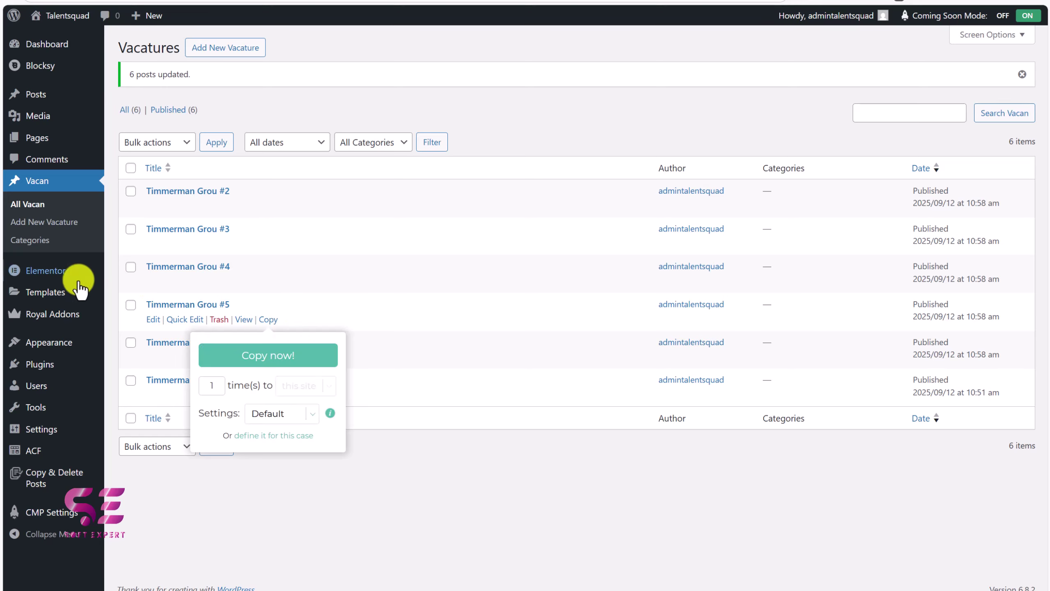
Step: Open the Home page in the Elementor editor from the site's pages
mouse_move(82, 273)
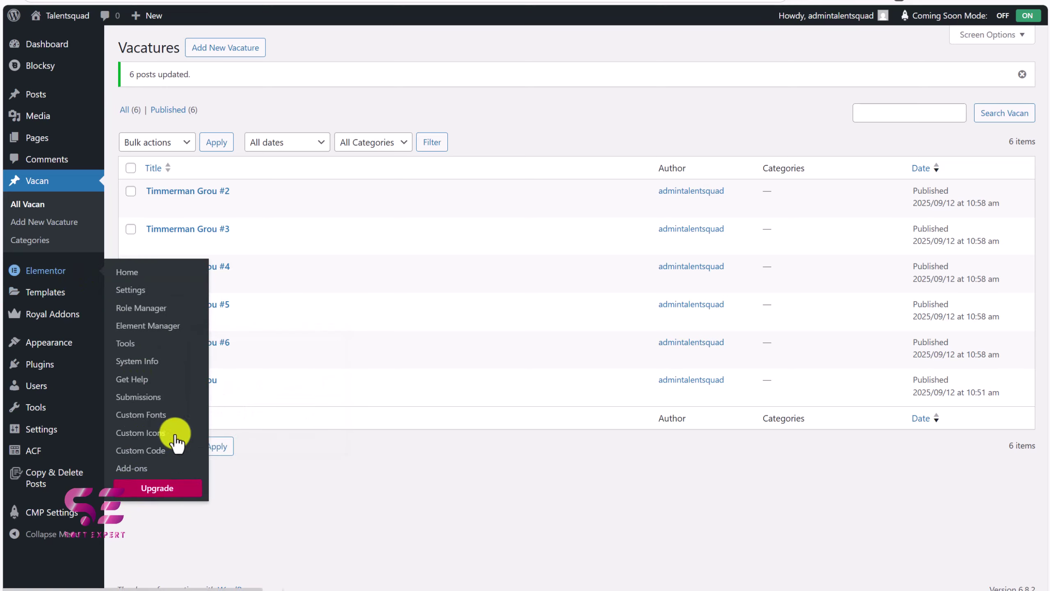
mouse_move(53, 145)
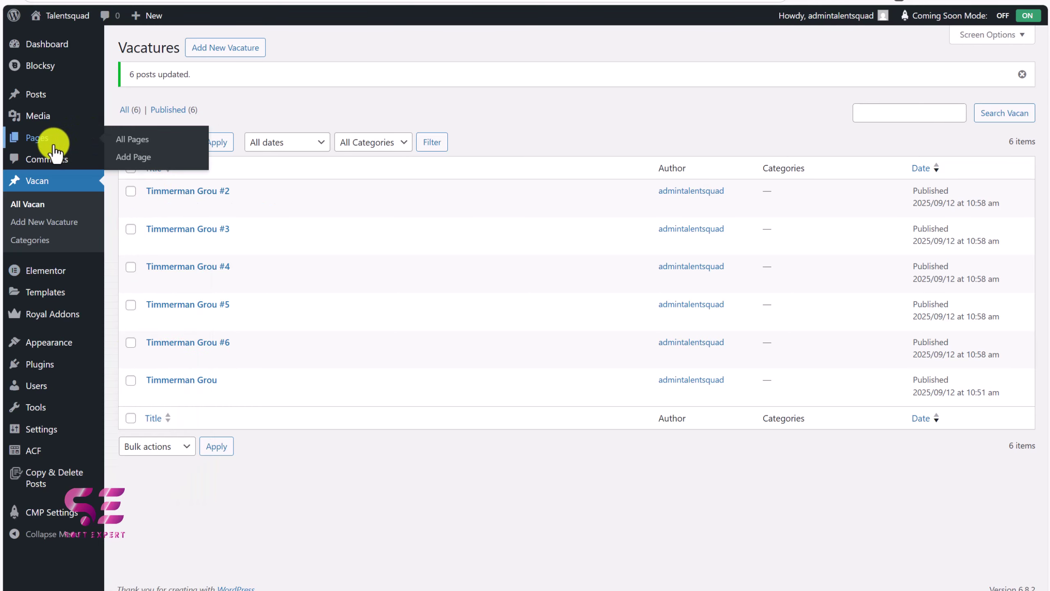
click(53, 145)
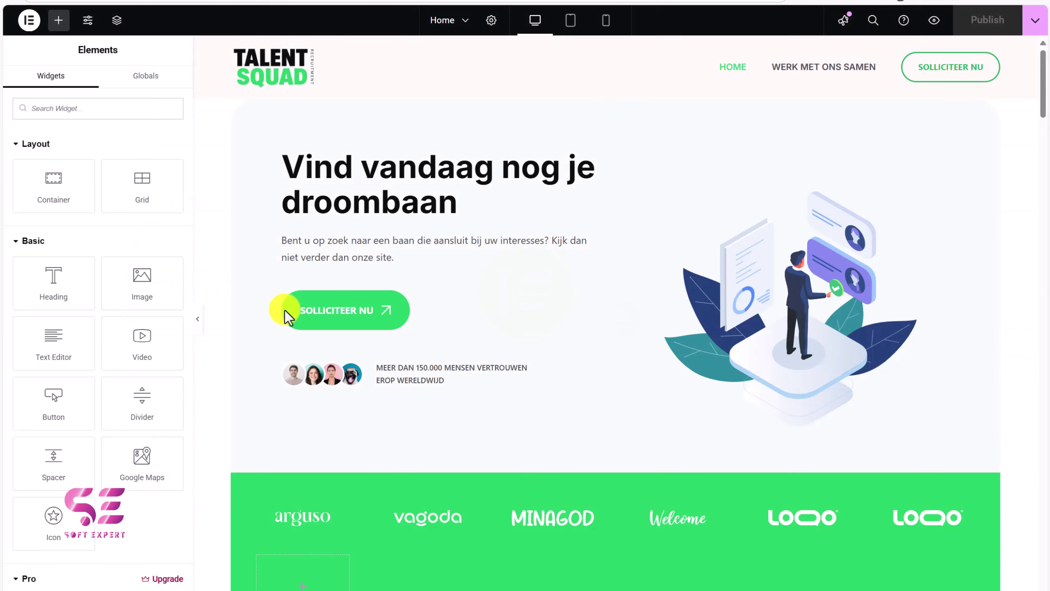
Step: Inspect the pricing table content of the first vacancy card in the "Vacatures voor jou" section
scroll(644, 310, down, 10)
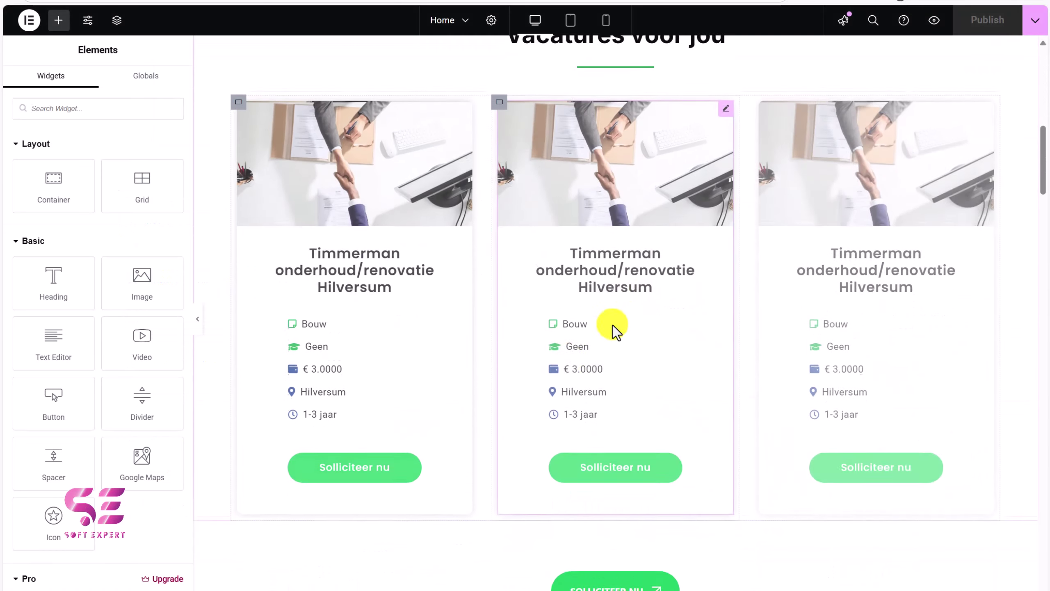
scroll(614, 327, up, 2)
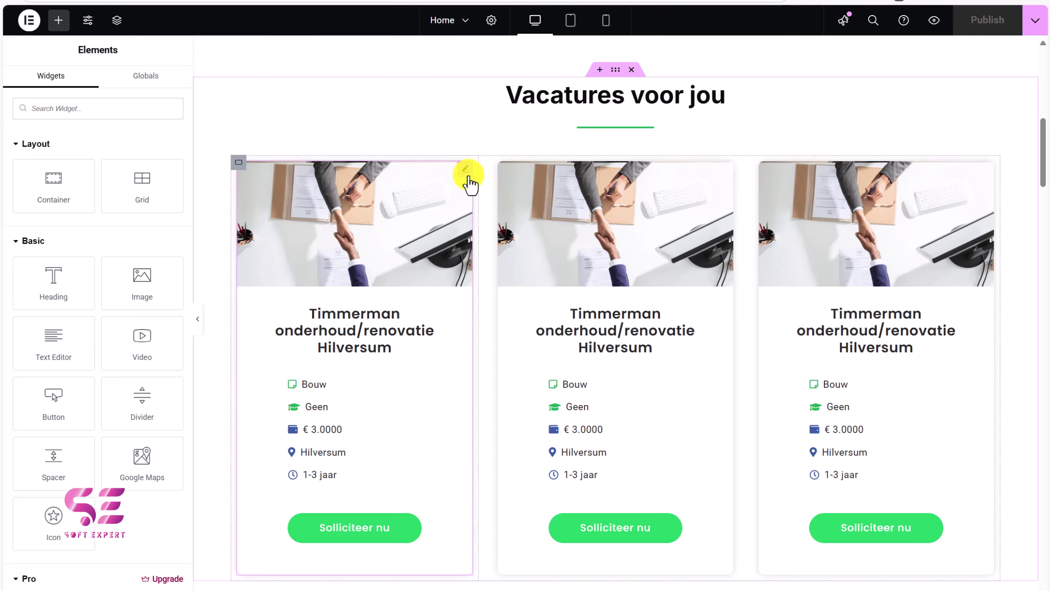
click(467, 175)
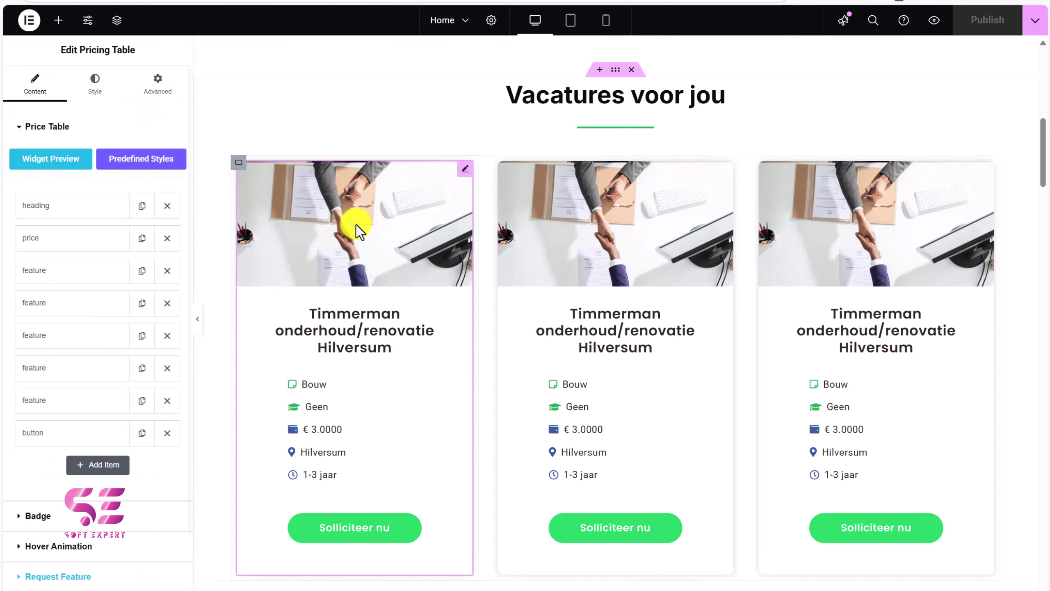
scroll(432, 305, up, 1)
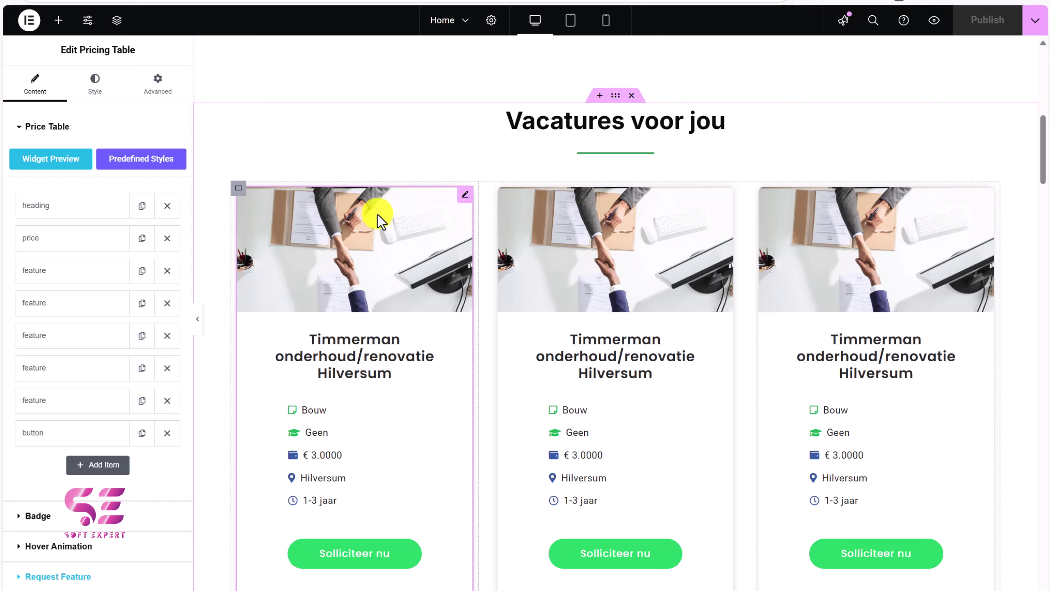
Step: Find the Post Grid/Slider/Carousel widget by searching for "loop" and place it directly below the "Vacatures voor jou" heading
click(58, 21)
click(90, 111)
text(loop)
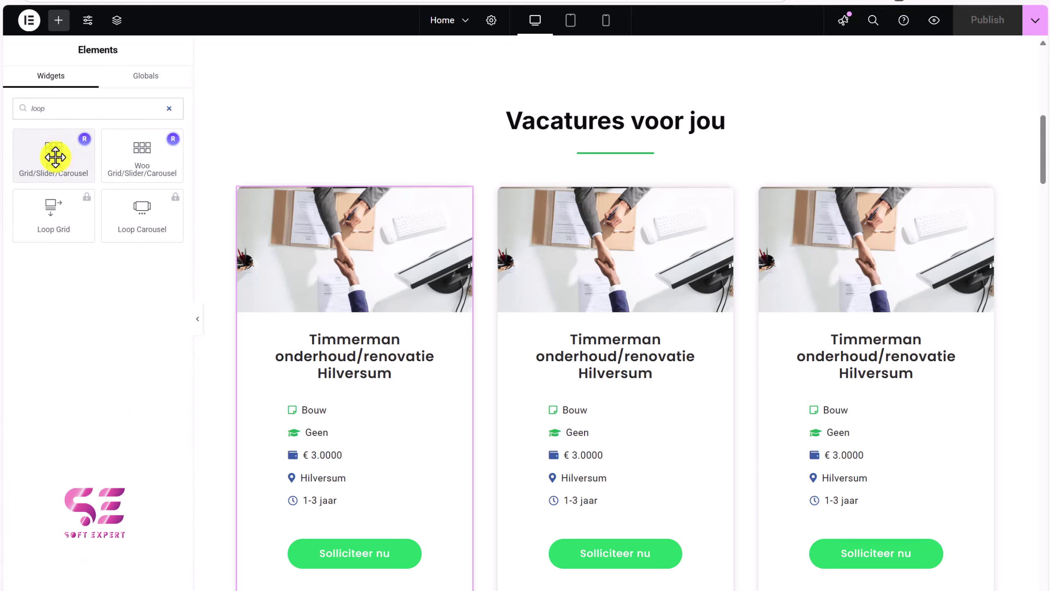
drag(55, 157, 441, 164)
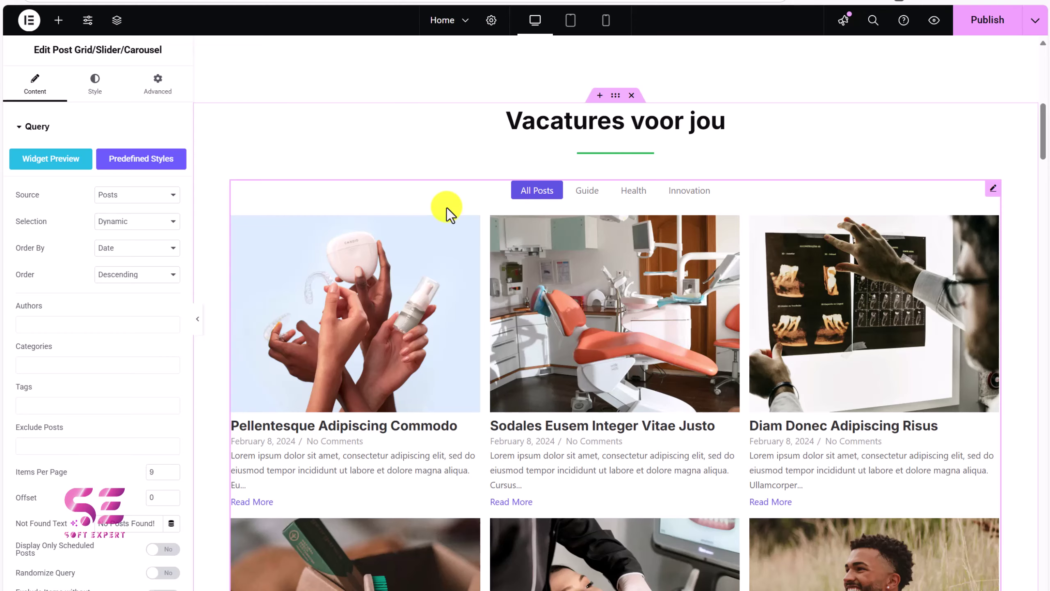
scroll(447, 207, down, 1)
scroll(447, 208, down, 2)
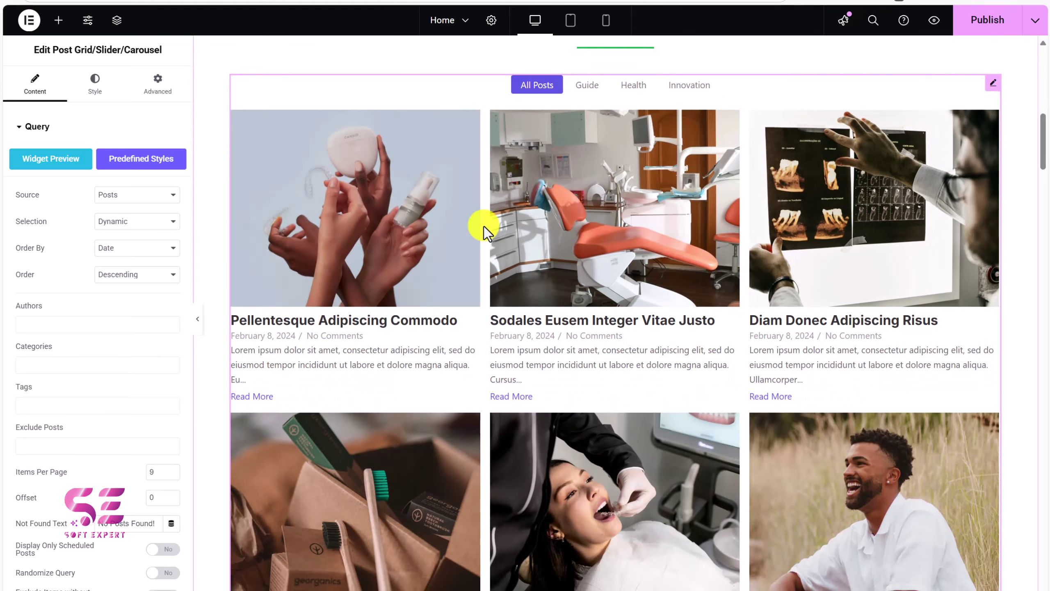
scroll(481, 228, up, 1)
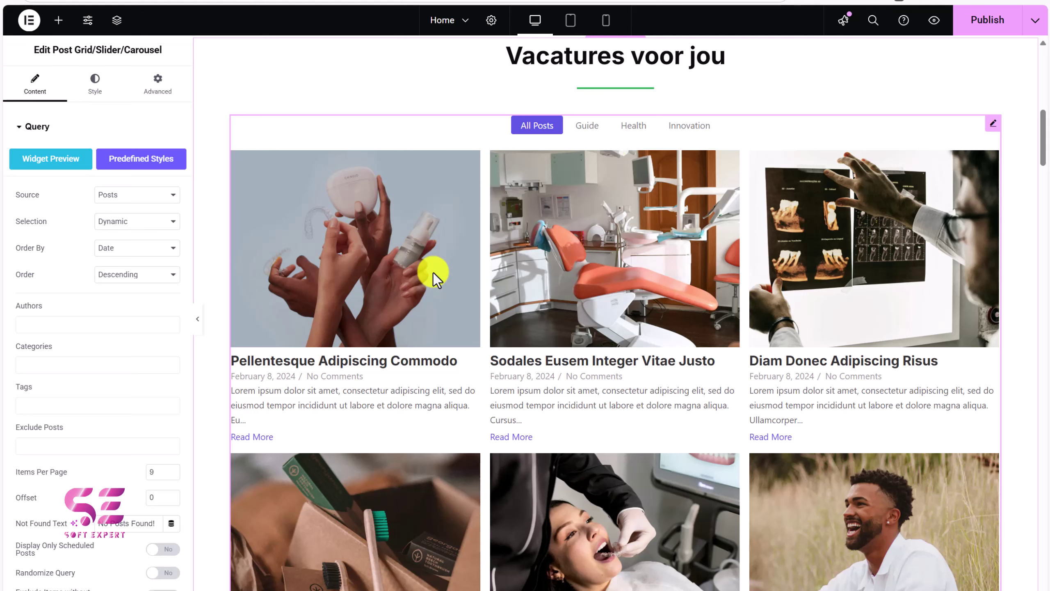
scroll(433, 273, down, 1)
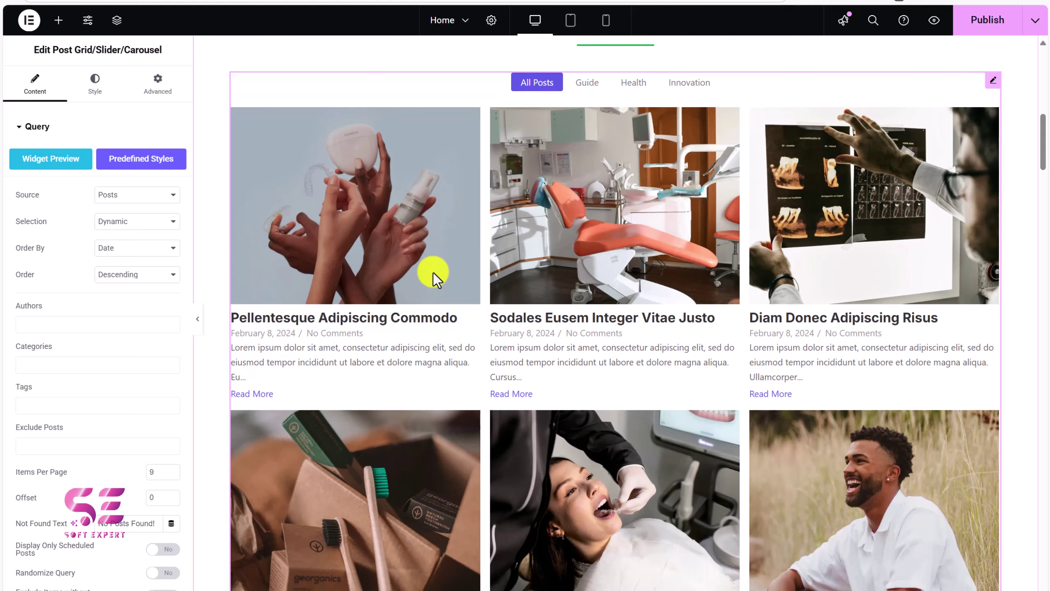
scroll(433, 273, up, 1)
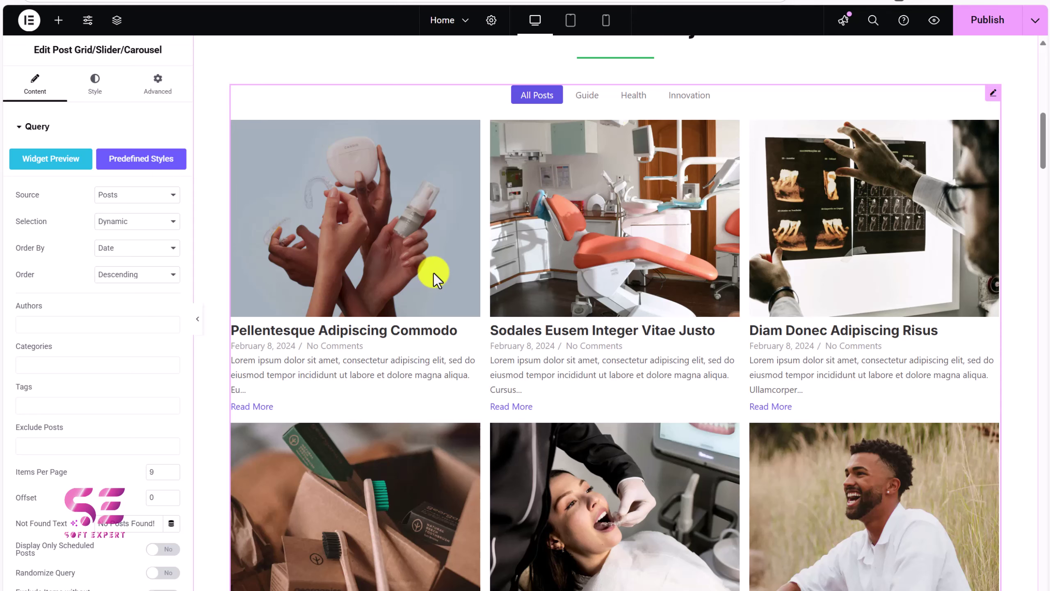
Step: Set the post grid's query source to Vacatures
click(114, 196)
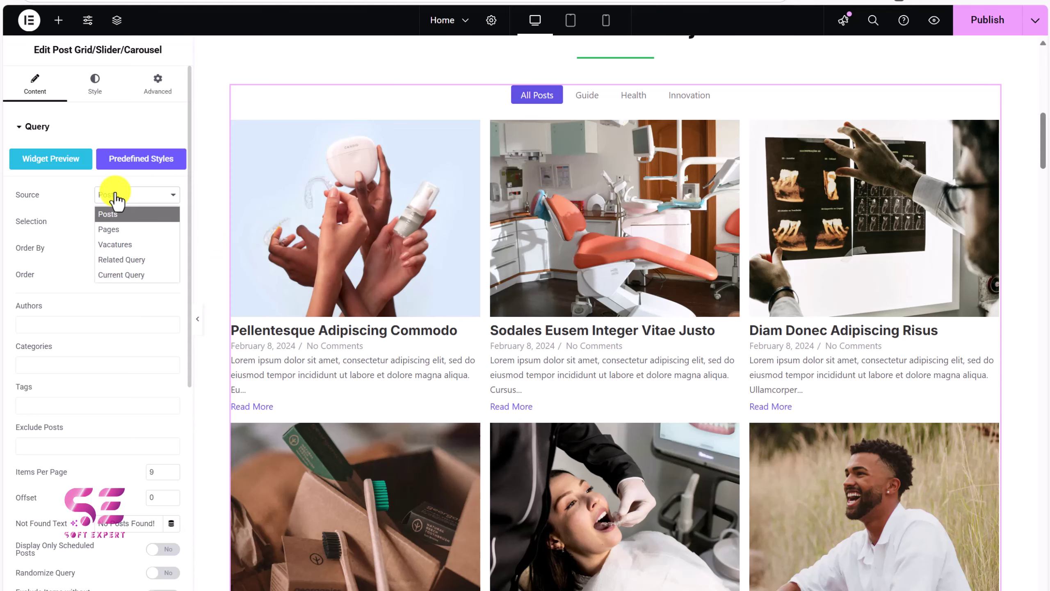
click(120, 246)
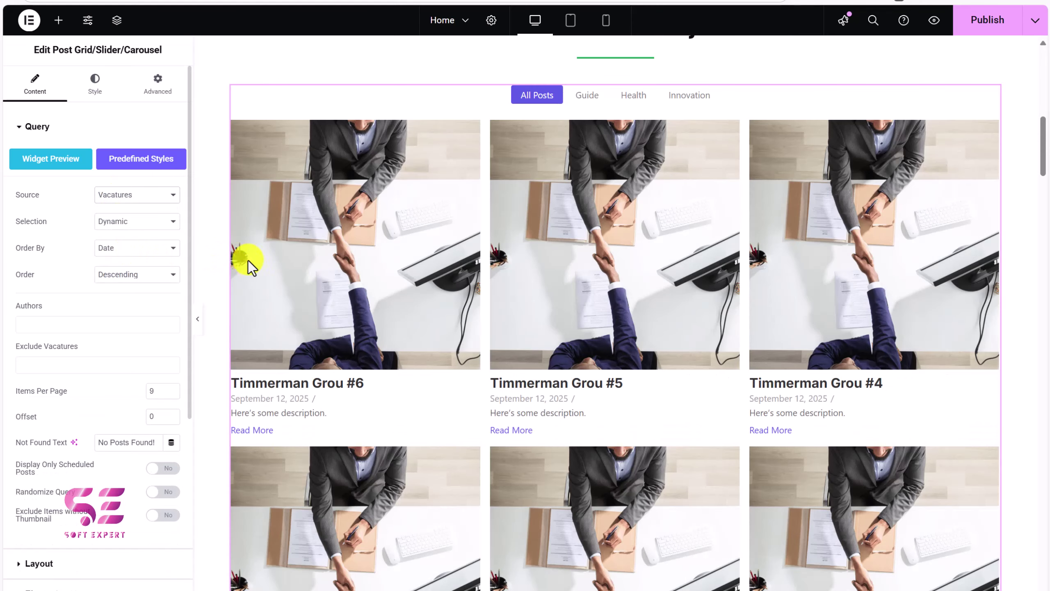
scroll(470, 356, down, 1)
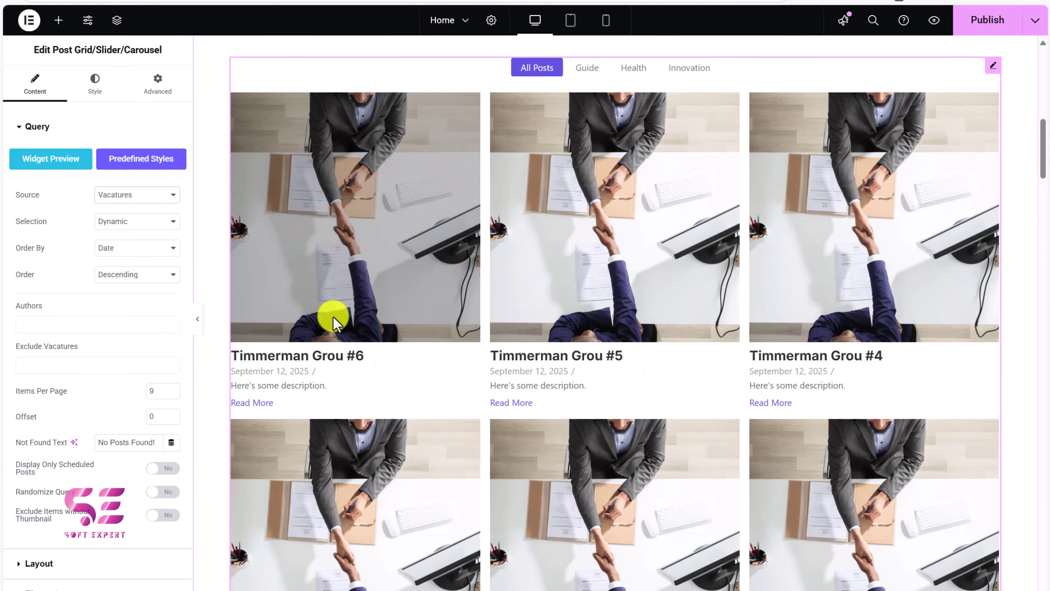
Step: Remove the Read-more, Excerpt and Comments elements from the post grid
scroll(118, 378, down, 6)
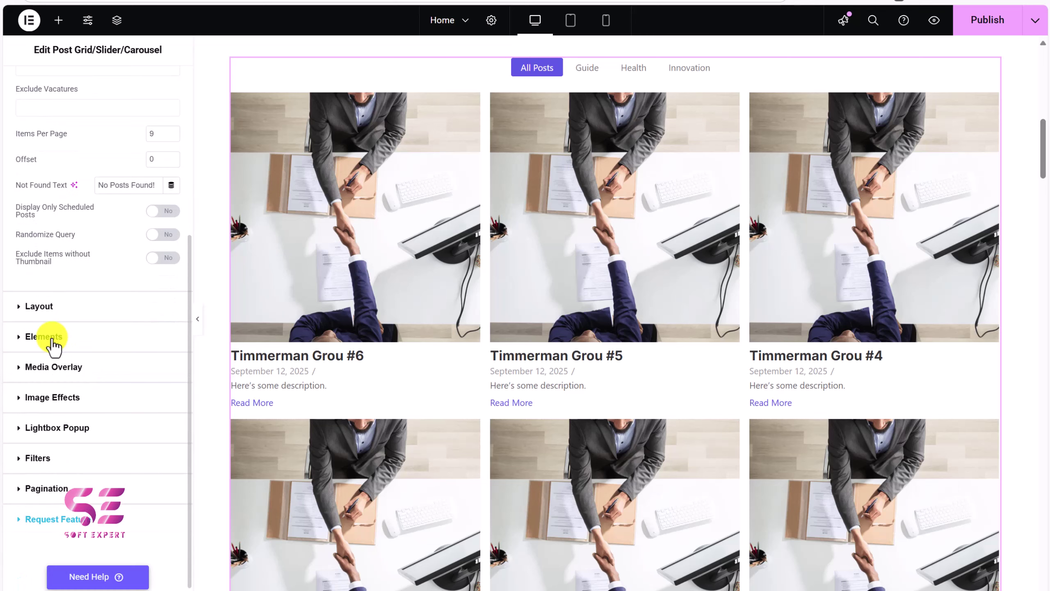
click(49, 337)
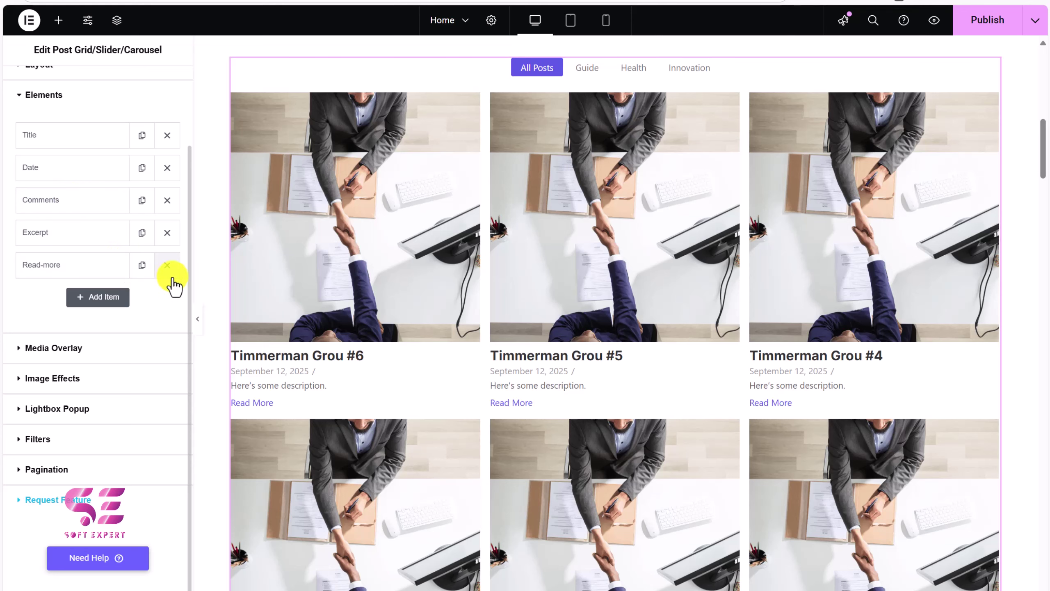
click(167, 265)
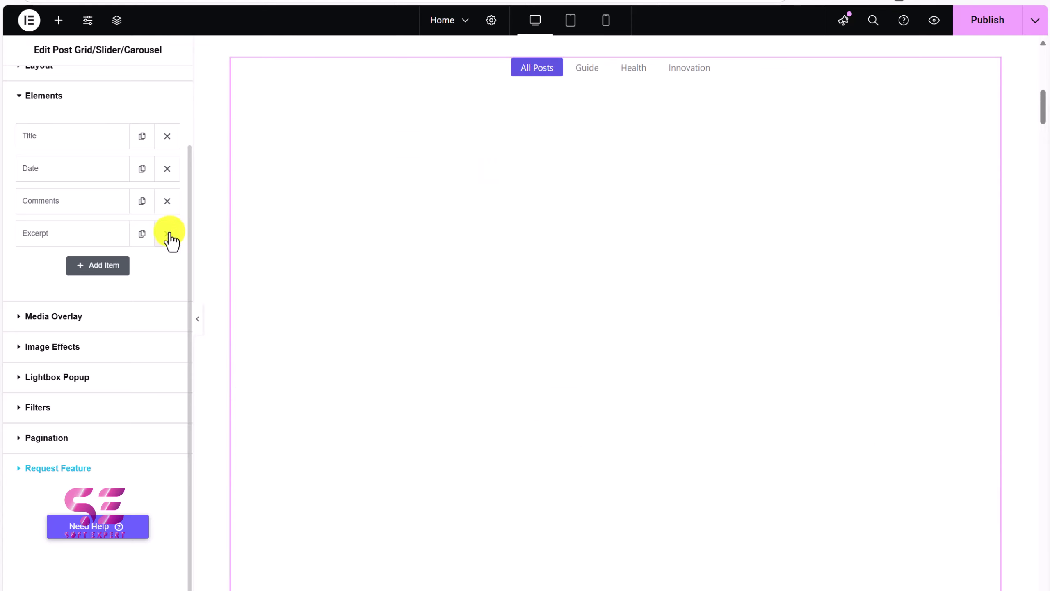
click(168, 233)
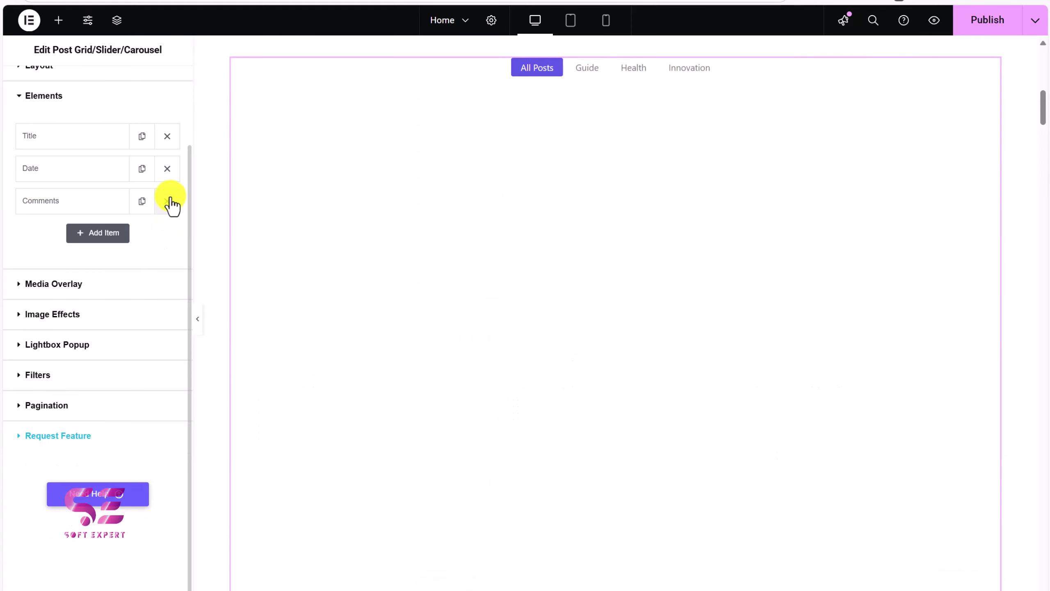
click(167, 201)
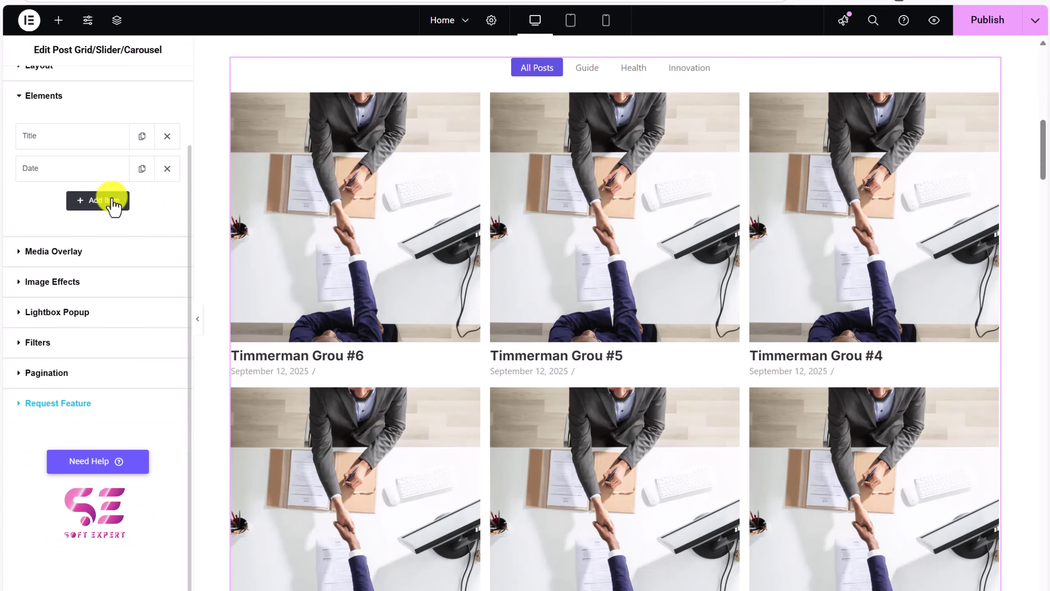
Step: Add a Custom Field element to the post grid that uses the "type" custom field
click(108, 201)
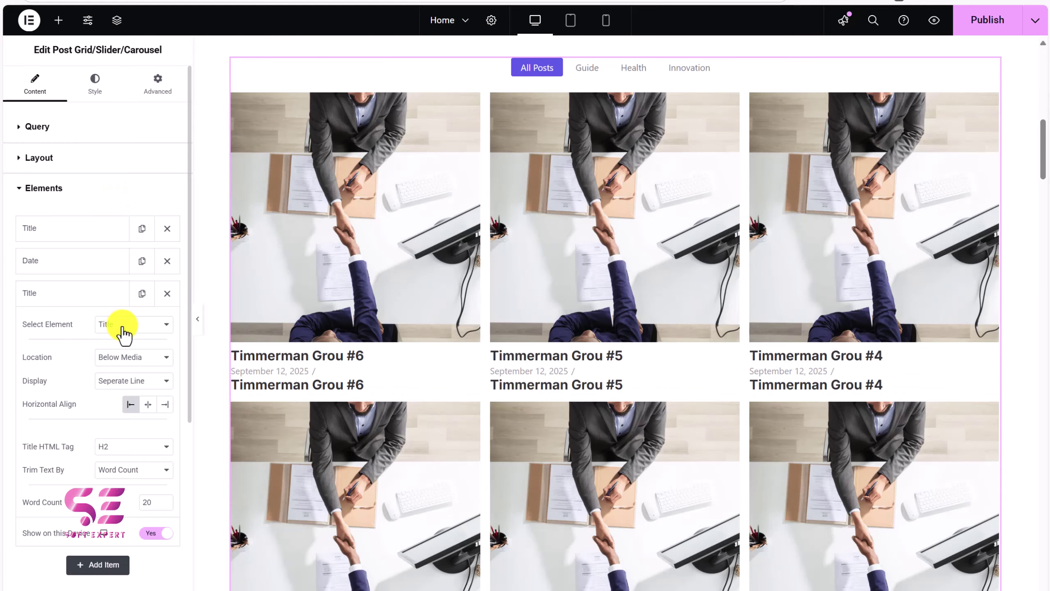
click(123, 327)
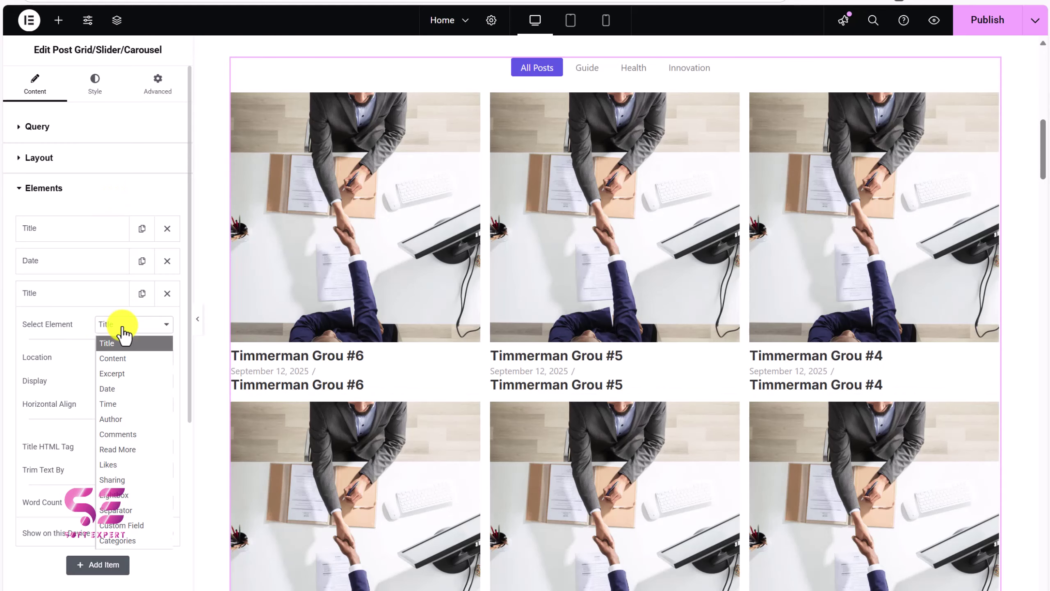
click(128, 526)
scroll(108, 332, down, 3)
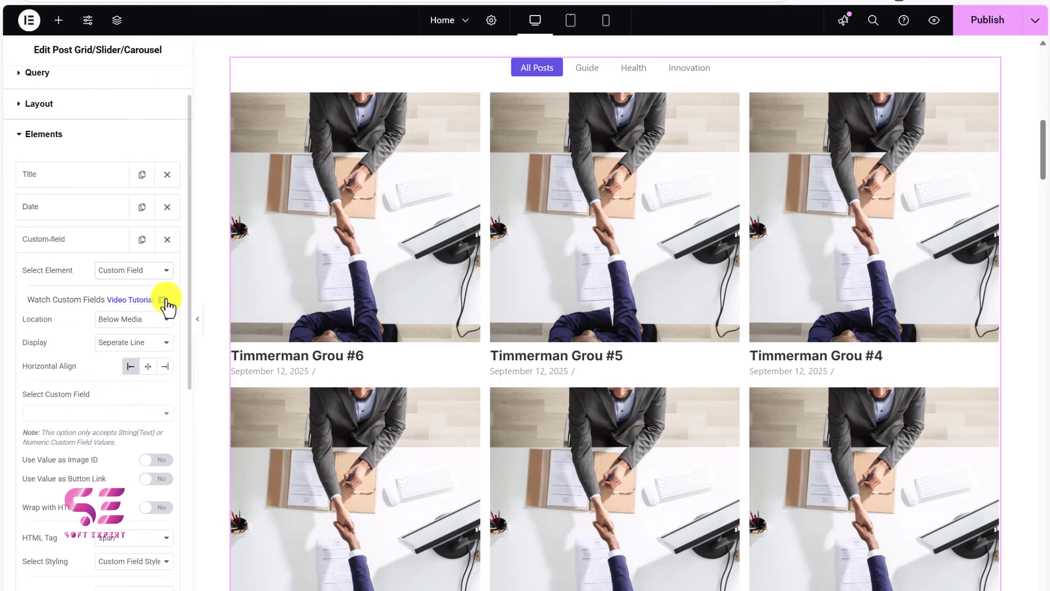
scroll(109, 332, down, 2)
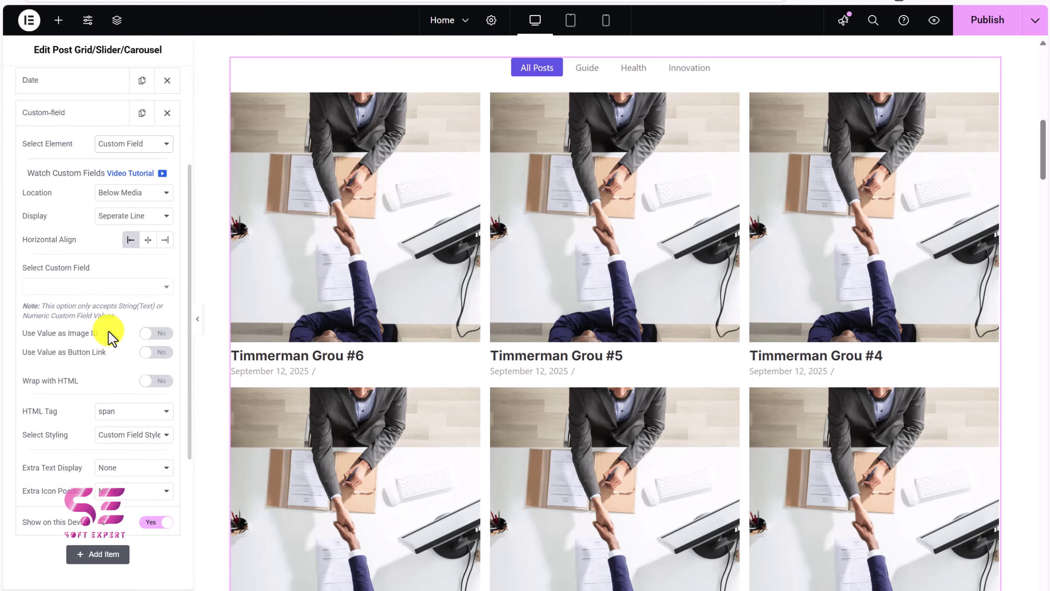
click(74, 288)
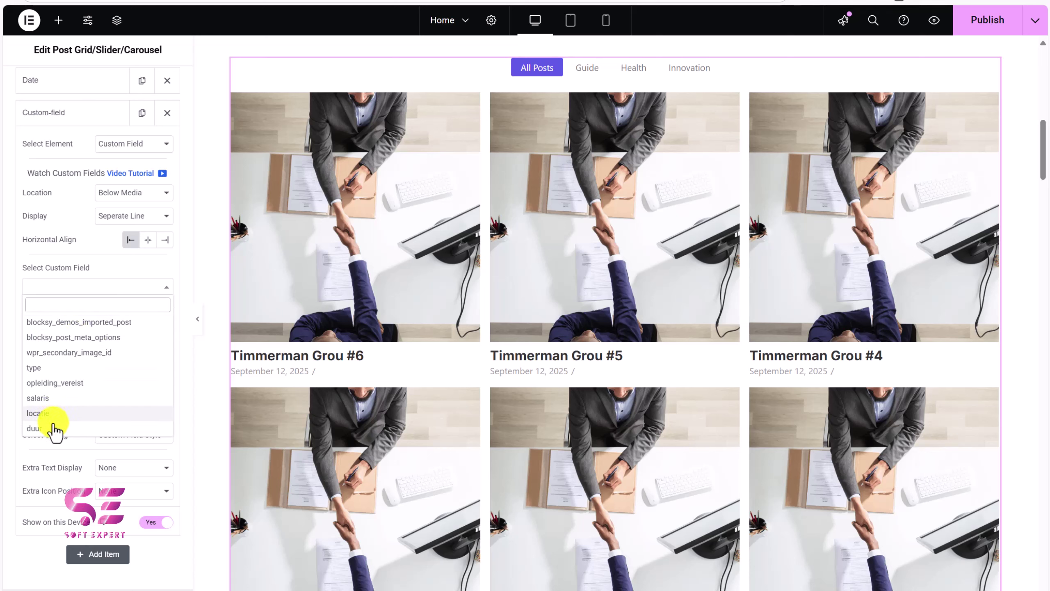
click(38, 373)
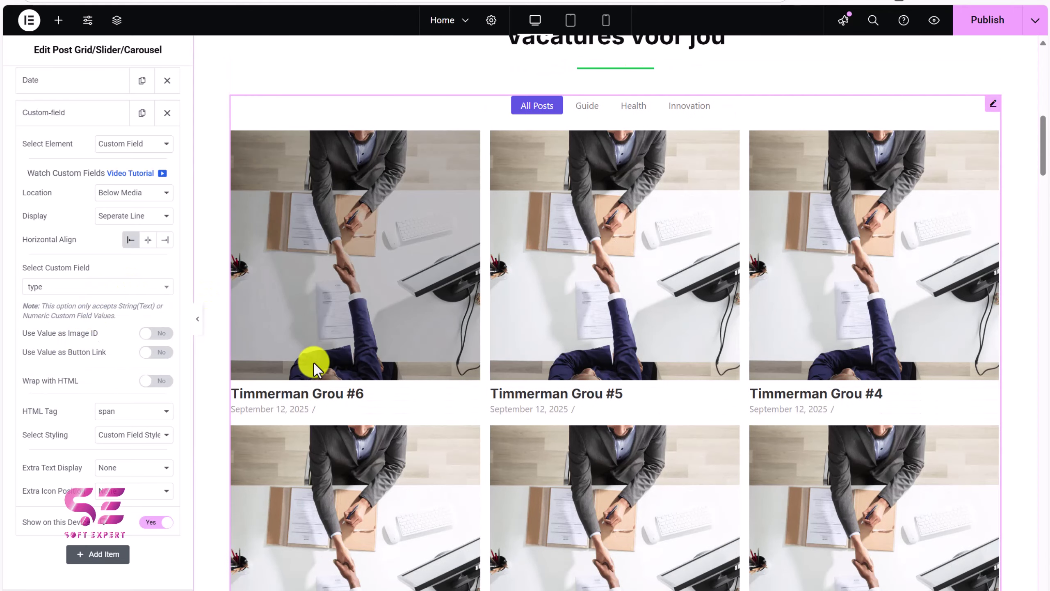
Step: Check the custom field on the vacancy cards and set the post grid's query order to Ascending
scroll(314, 363, down, 4)
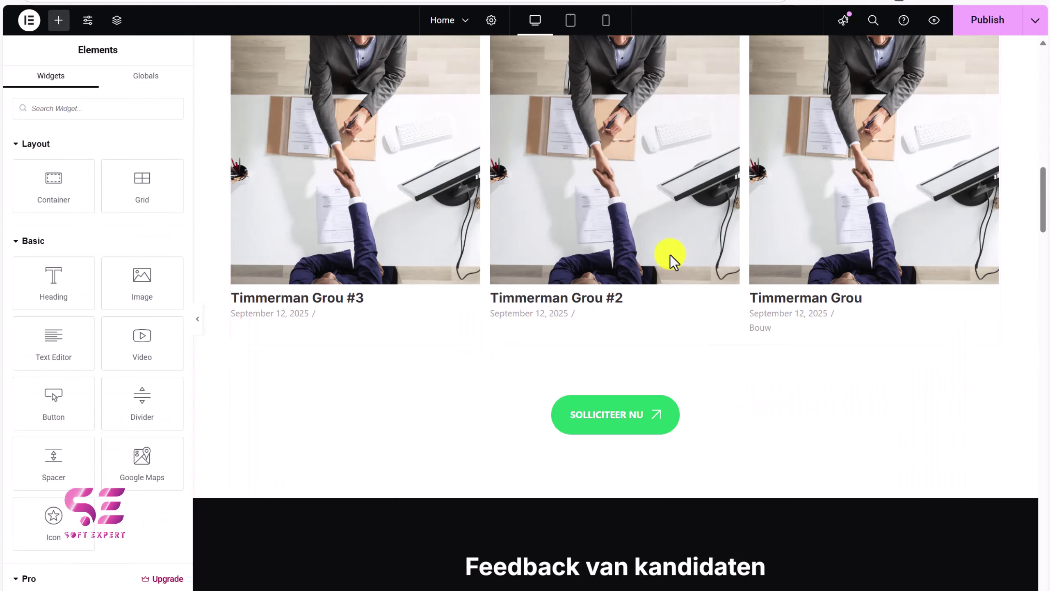
scroll(670, 254, up, 1)
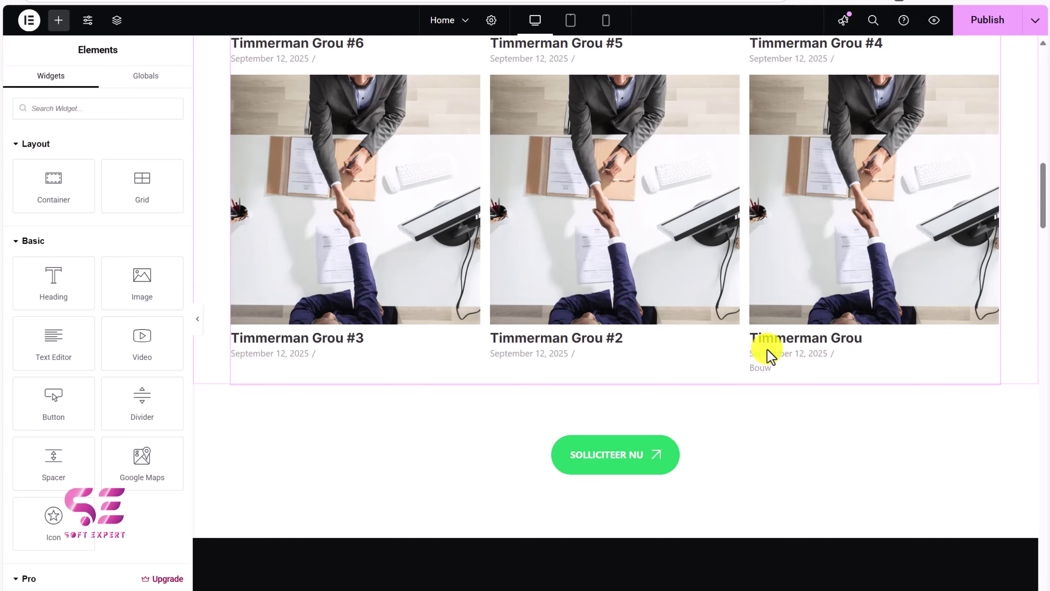
scroll(767, 349, up, 5)
scroll(745, 288, up, 2)
click(745, 289)
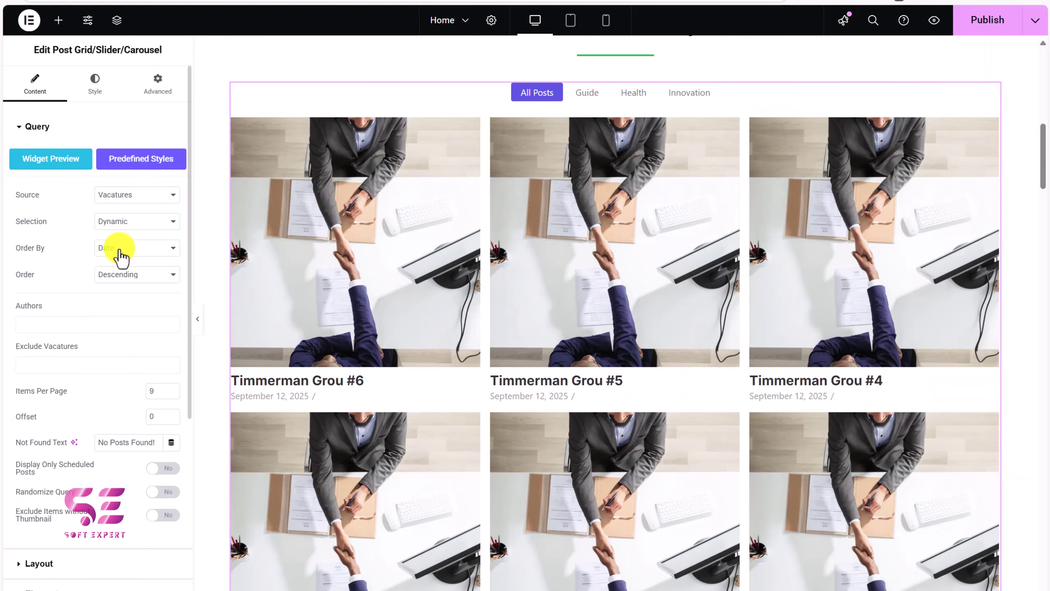
click(114, 285)
click(113, 292)
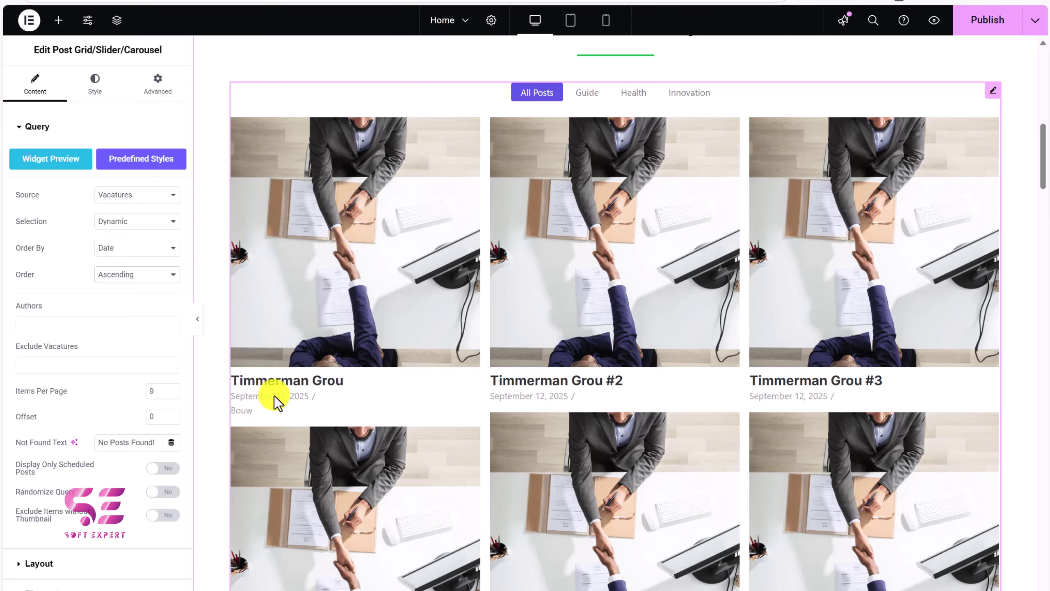
scroll(354, 298, down, 1)
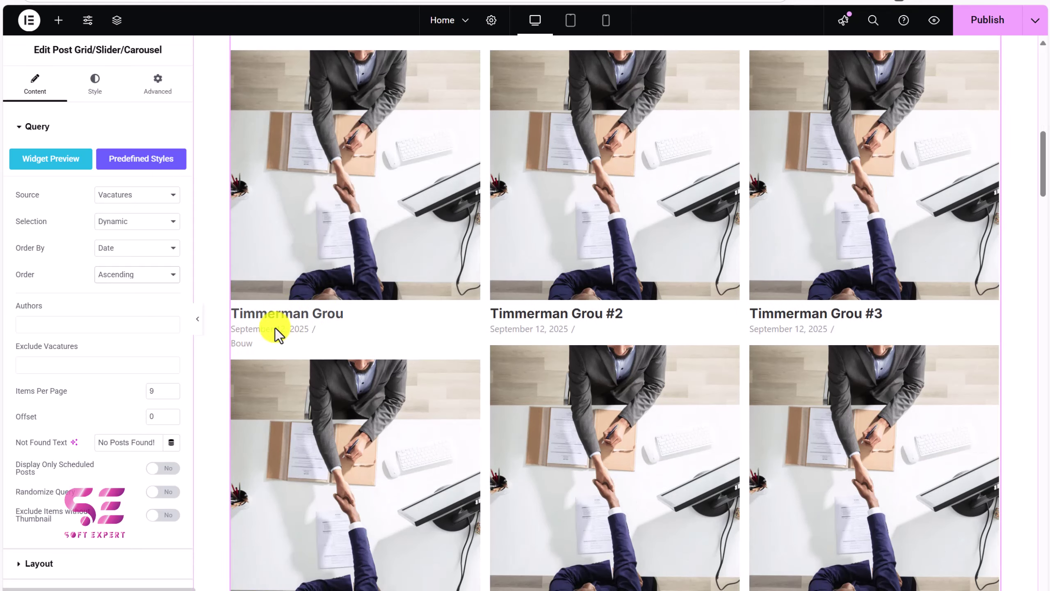
Step: Remove the slash after the post grid's Date element by setting its Extra Text Display to None
scroll(106, 394, down, 6)
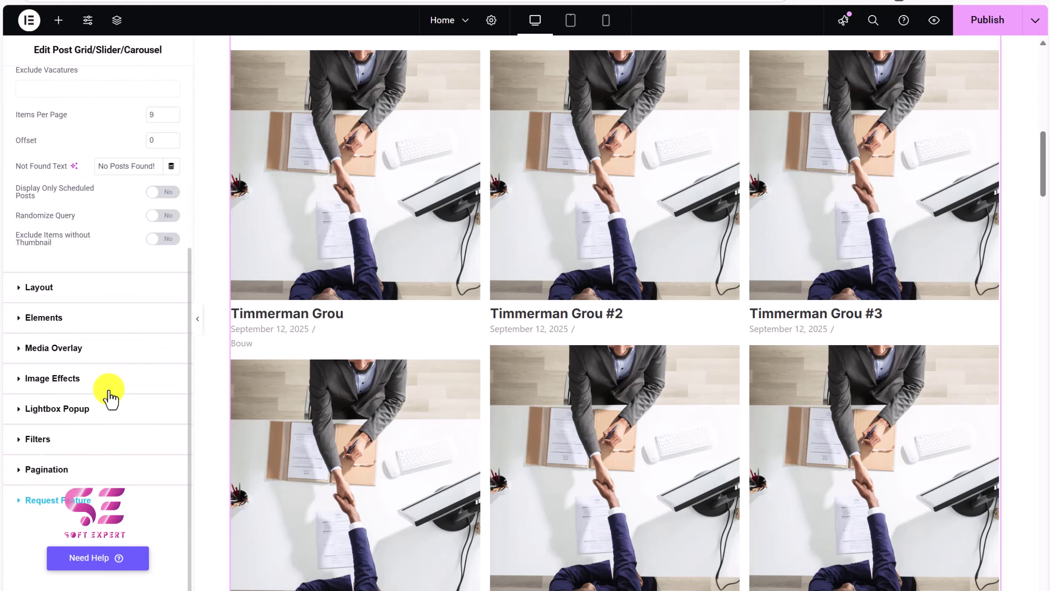
click(103, 317)
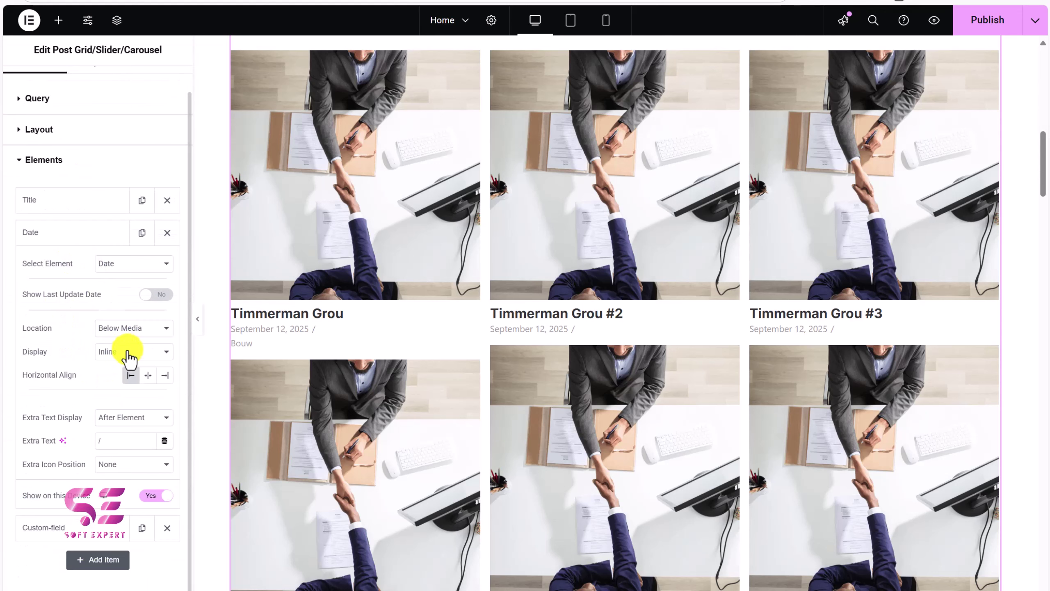
click(124, 419)
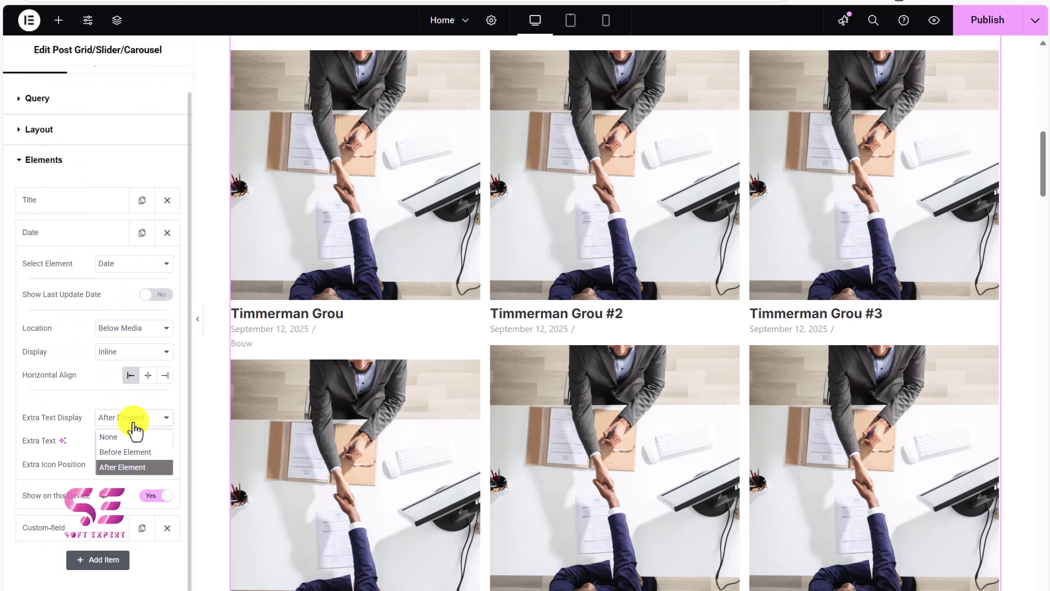
click(126, 434)
click(124, 232)
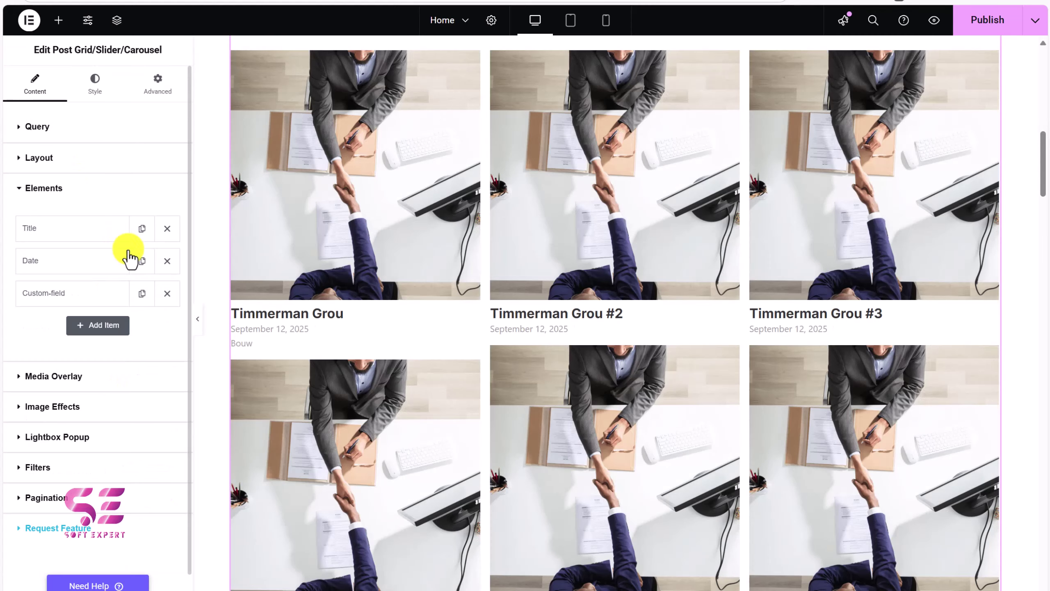
Step: Duplicate the post grid's Custom Field element and switch the copy to the "opleiding_vereist" field
click(140, 294)
click(69, 325)
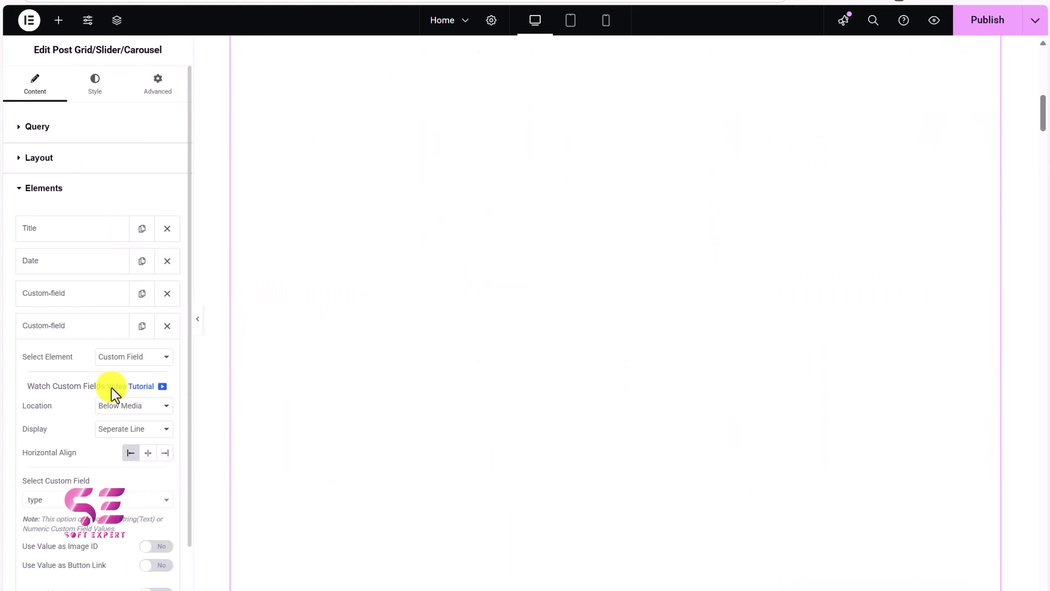
click(117, 499)
click(68, 442)
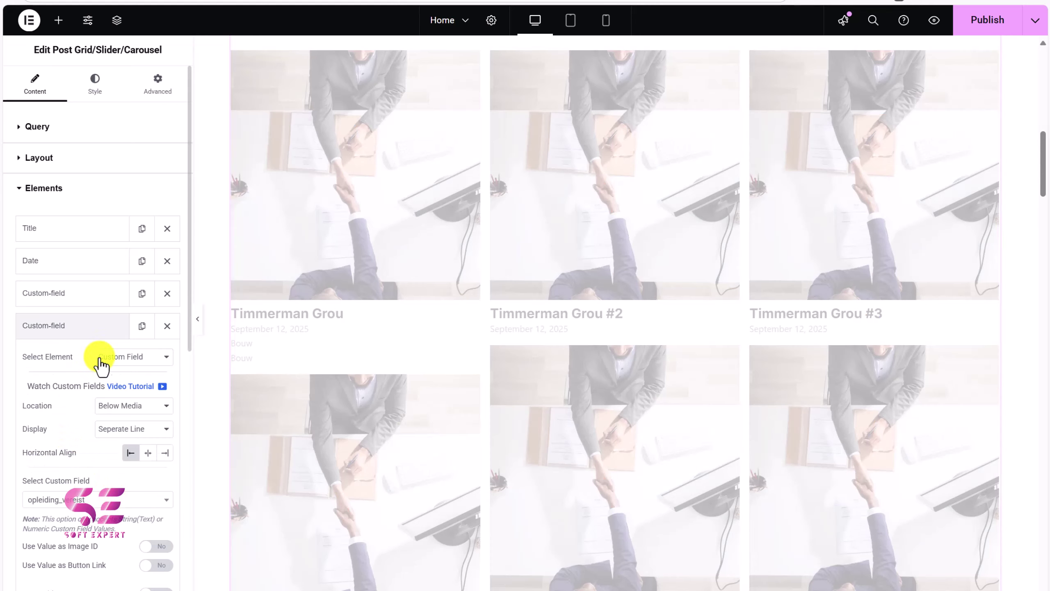
Step: Duplicate the Custom Field element for the remaining "salaris", "locatie" and "duur" fields
click(142, 326)
click(104, 359)
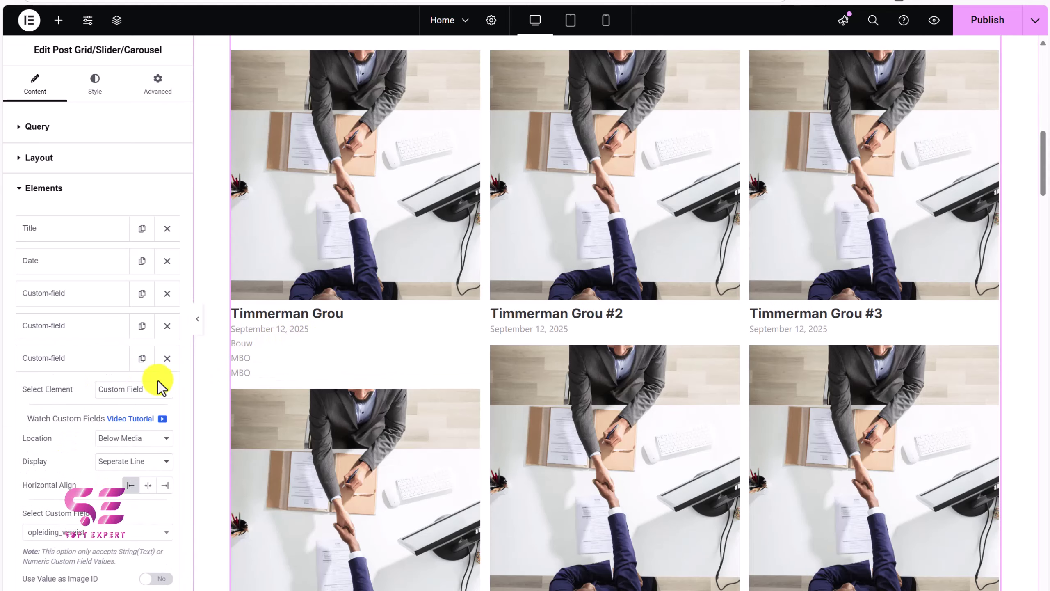
scroll(117, 403, down, 5)
click(90, 281)
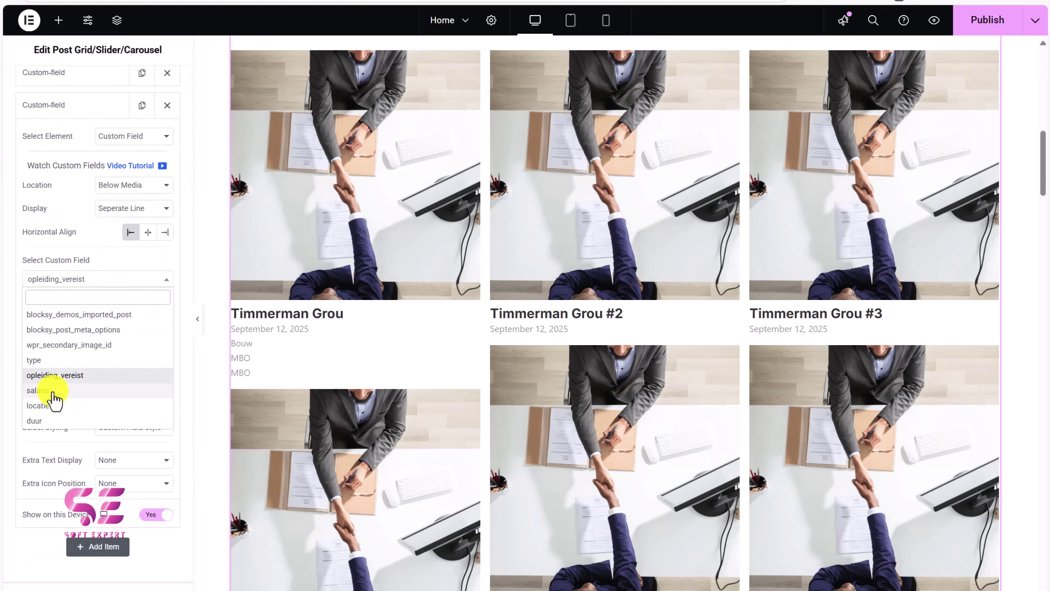
click(42, 390)
scroll(38, 498, up, 5)
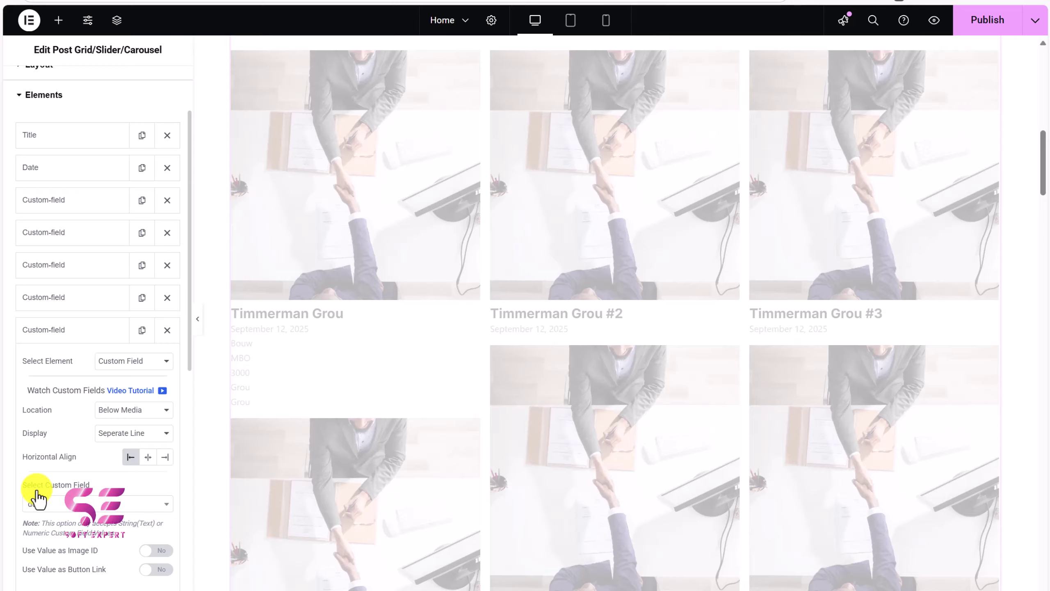
Step: Place an outlined Clock icon before the "duur" custom field element
scroll(122, 432, down, 5)
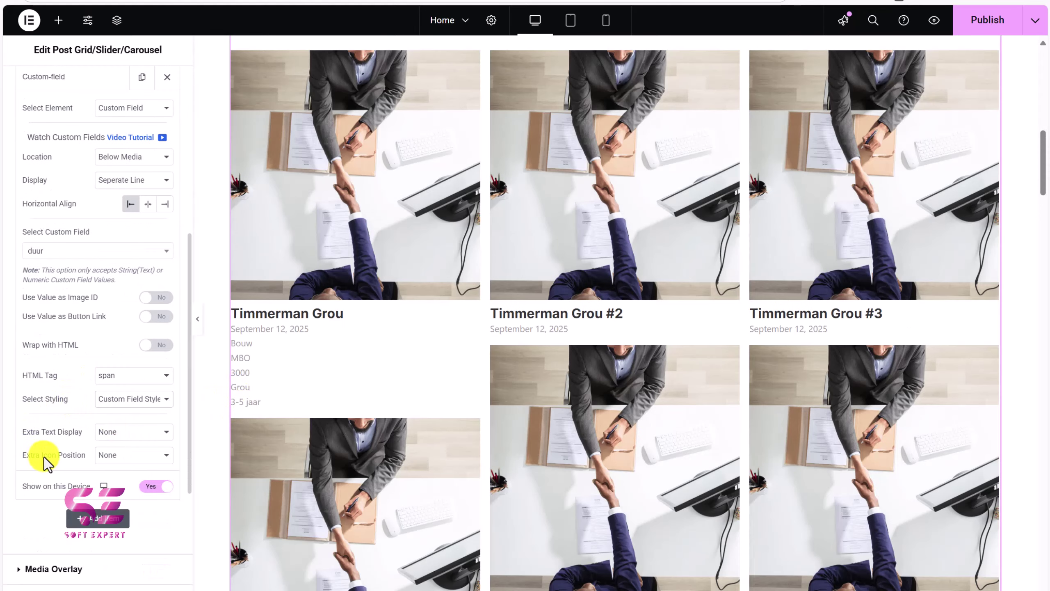
click(111, 455)
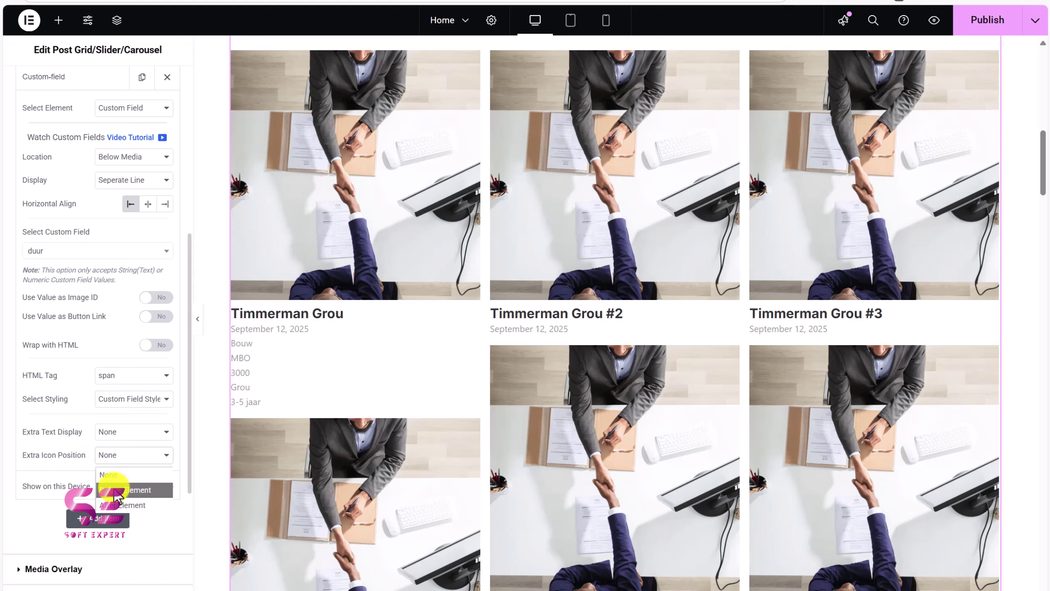
click(115, 491)
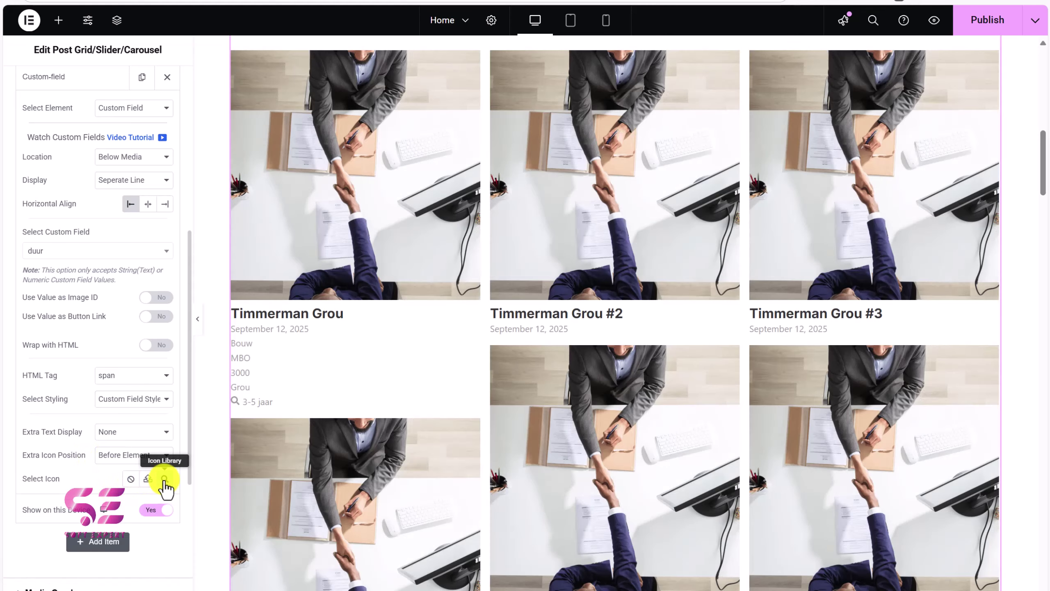
click(164, 479)
text(clo)
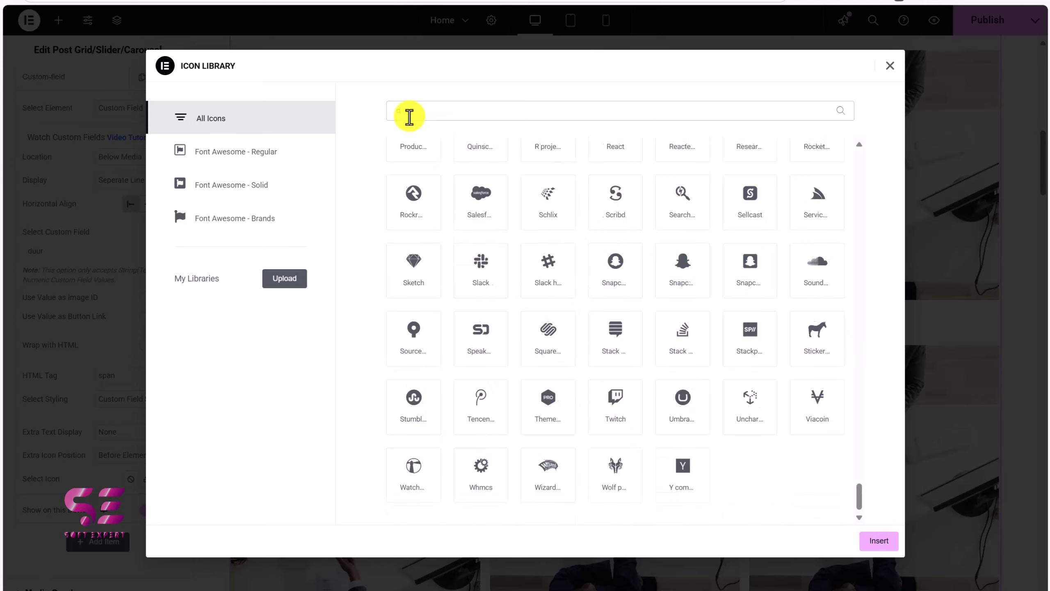
click(414, 192)
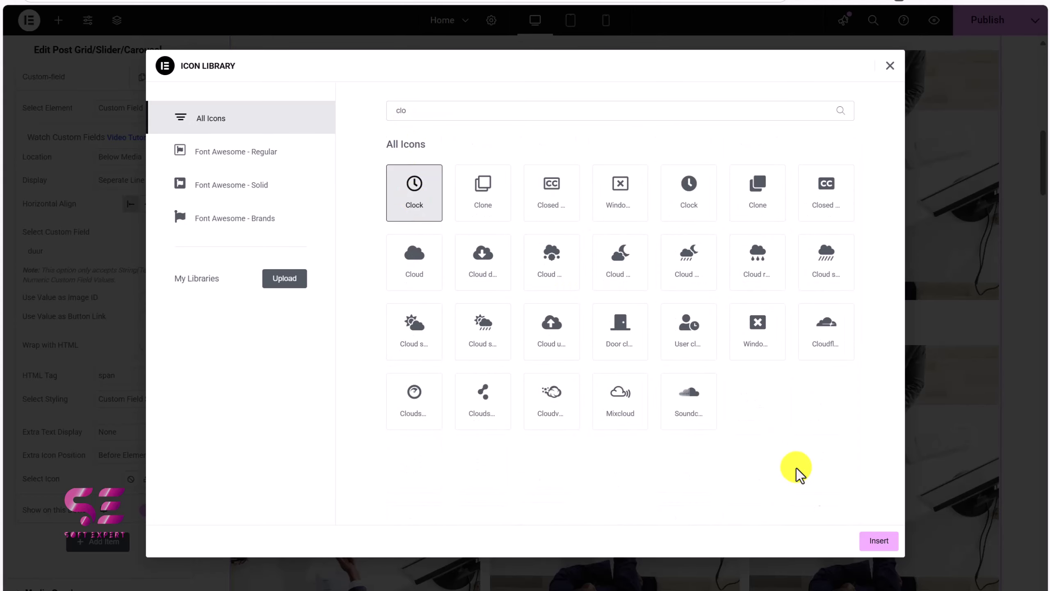
click(879, 541)
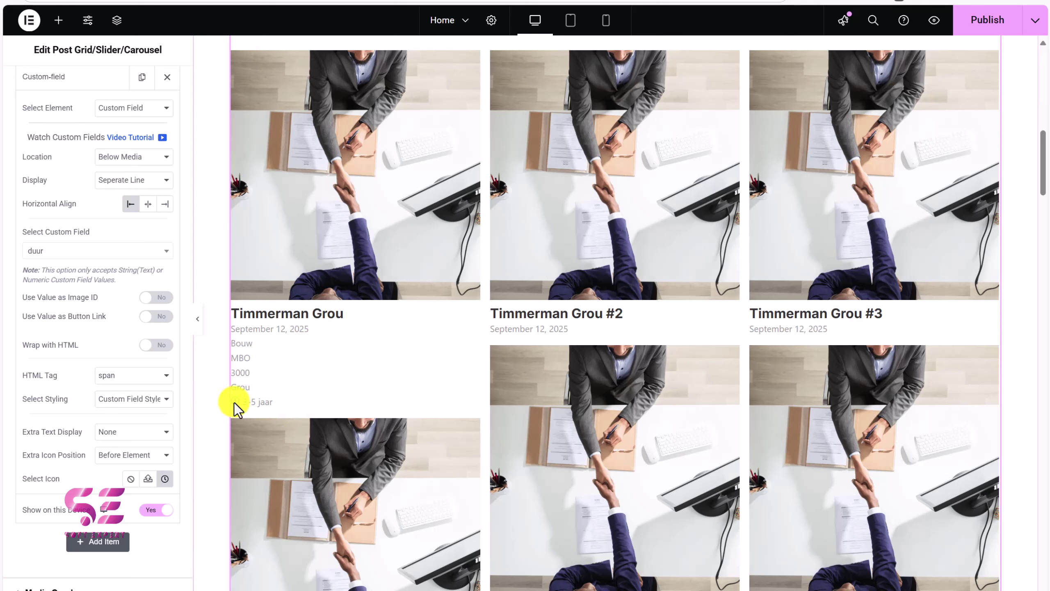
Step: Place a map marker icon before the "locatie" custom field element
click(77, 87)
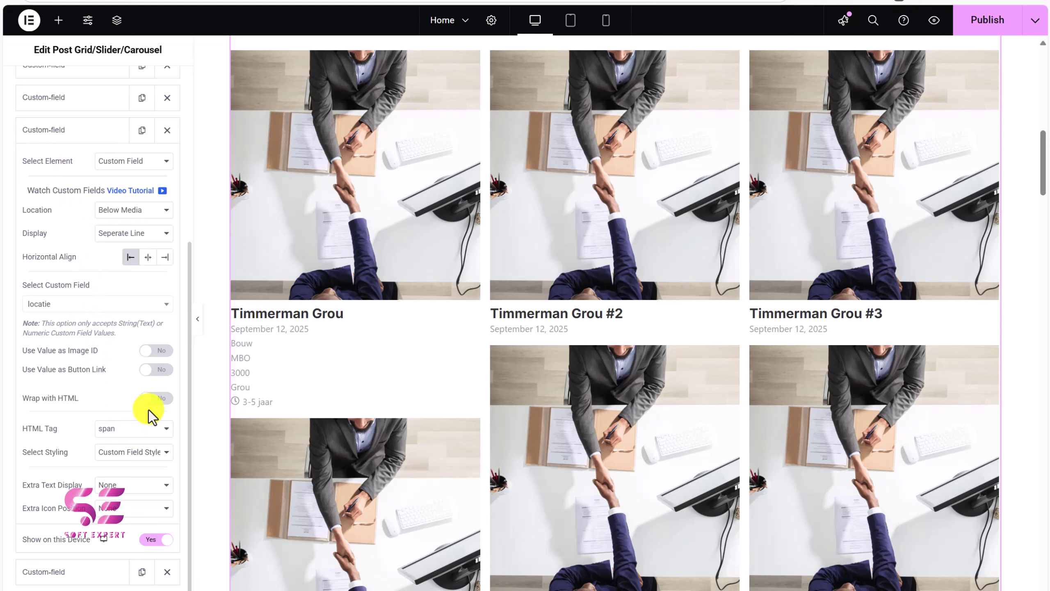
click(126, 517)
click(109, 544)
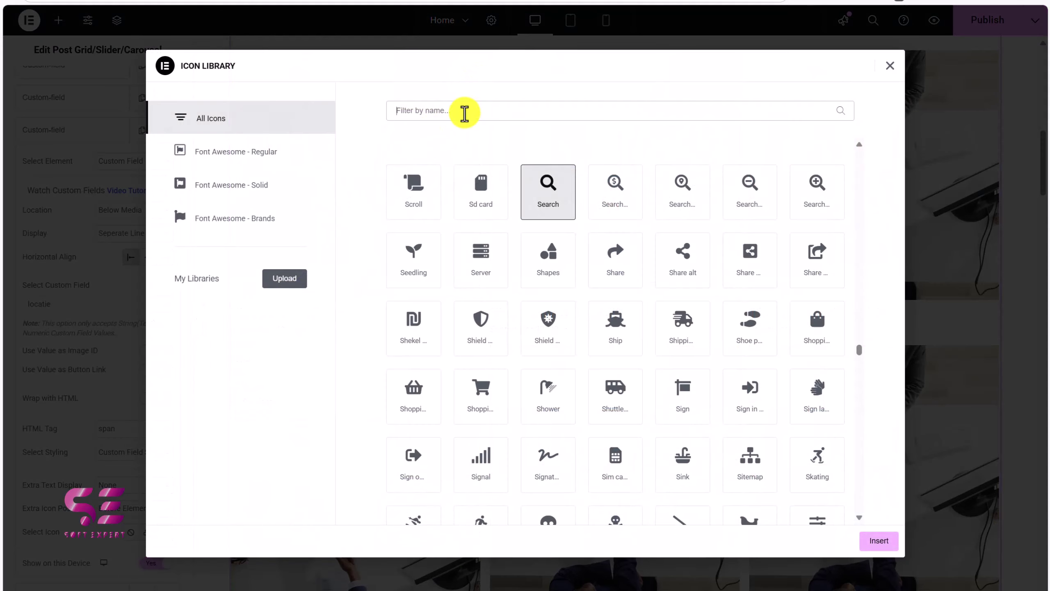
click(464, 113)
text(map)
click(769, 192)
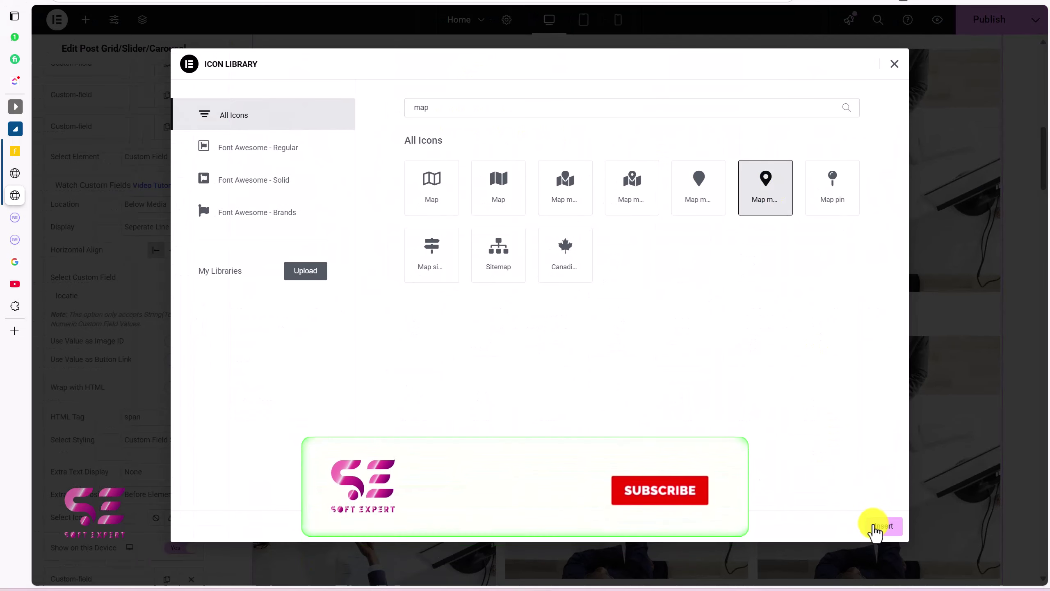
click(874, 527)
click(94, 137)
Step: Place a Wallet icon before the "salaris" custom field element
click(91, 101)
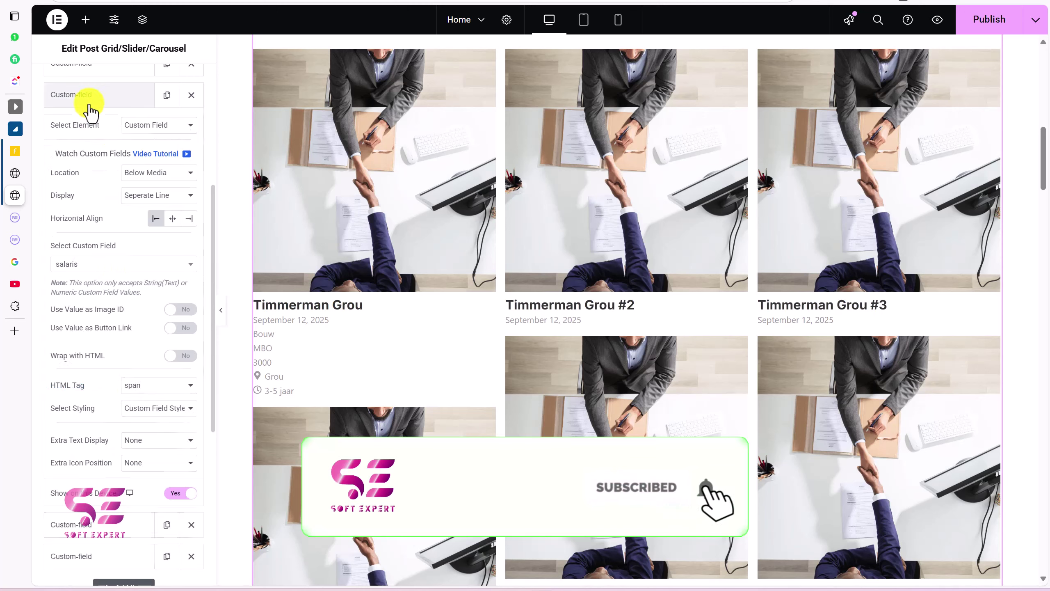
click(159, 462)
click(146, 498)
click(454, 113)
text(wal)
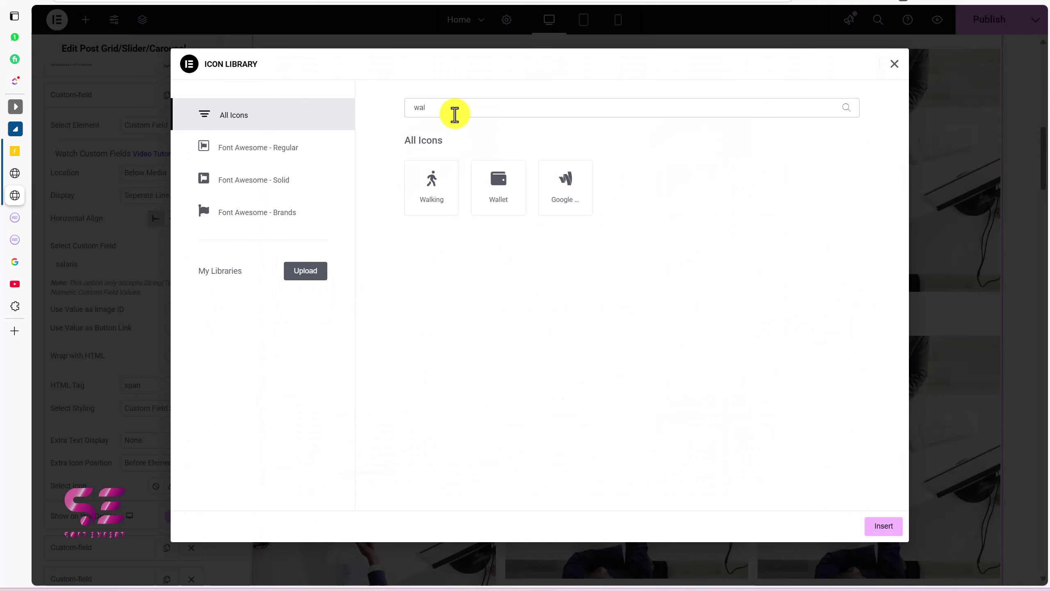
double_click(483, 202)
click(89, 97)
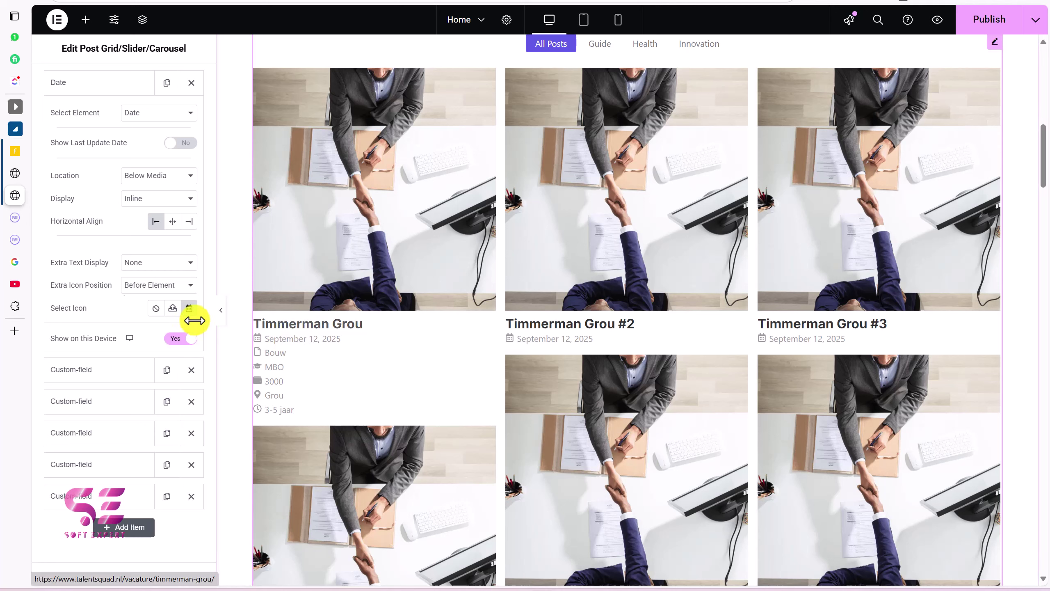
scroll(122, 267, up, 4)
click(117, 99)
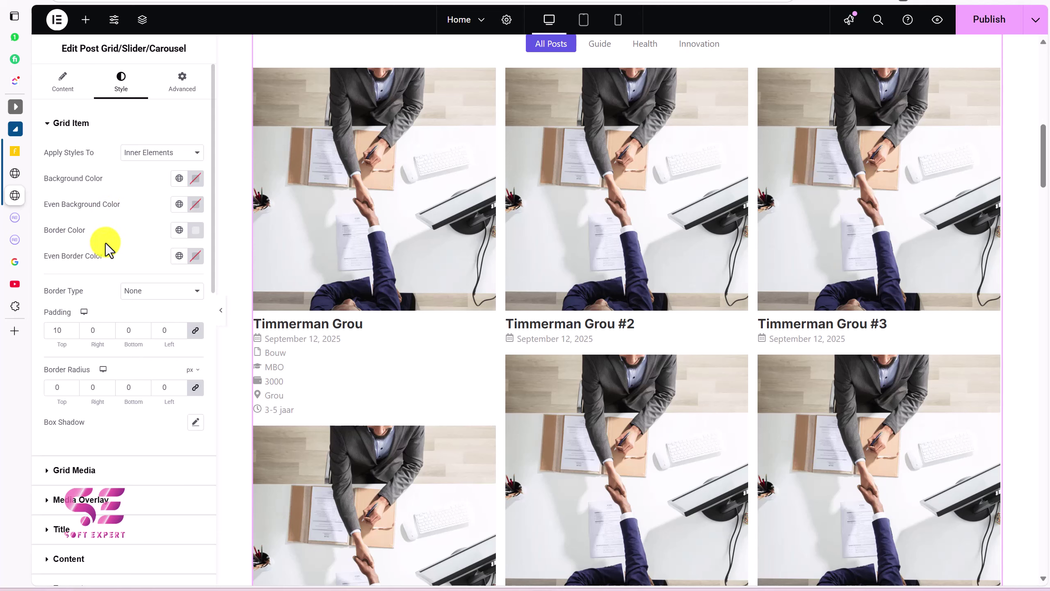
scroll(109, 251, down, 5)
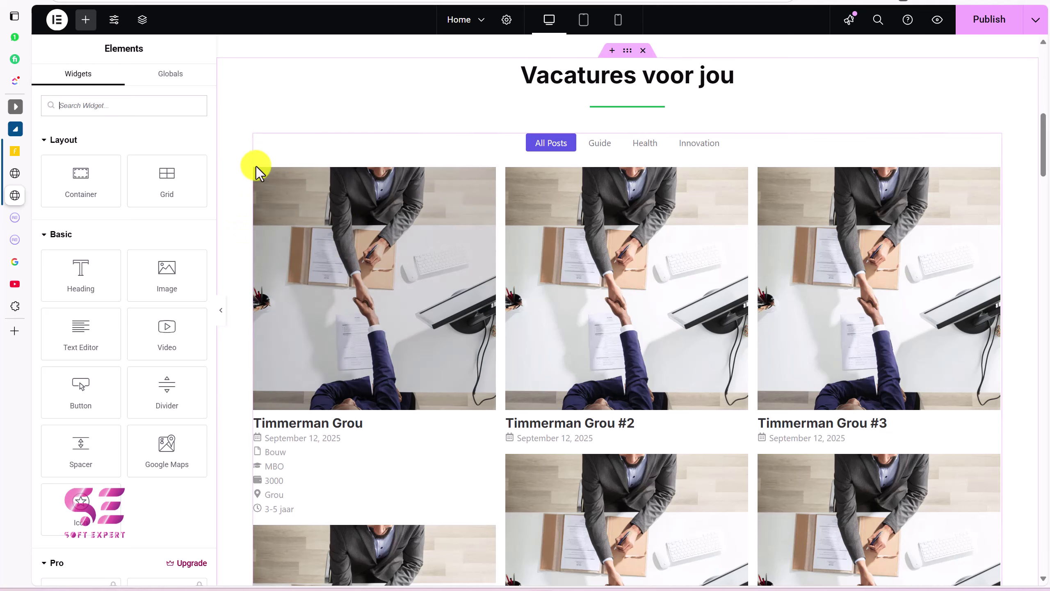
Step: Give the "Vacatures voor jou" container a classic background in global Color 6
right_click(242, 121)
click(257, 135)
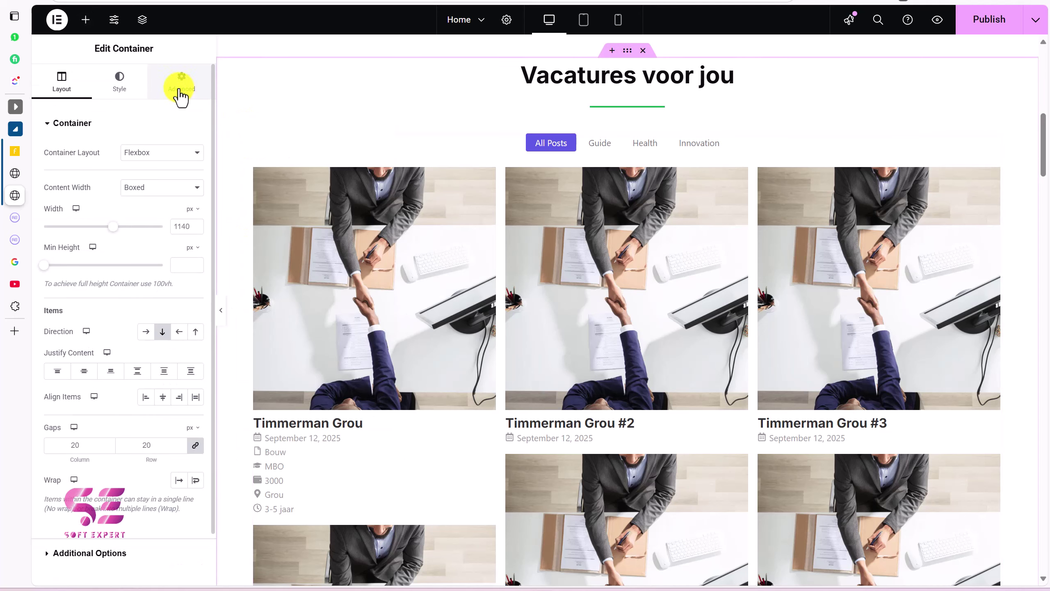
click(121, 83)
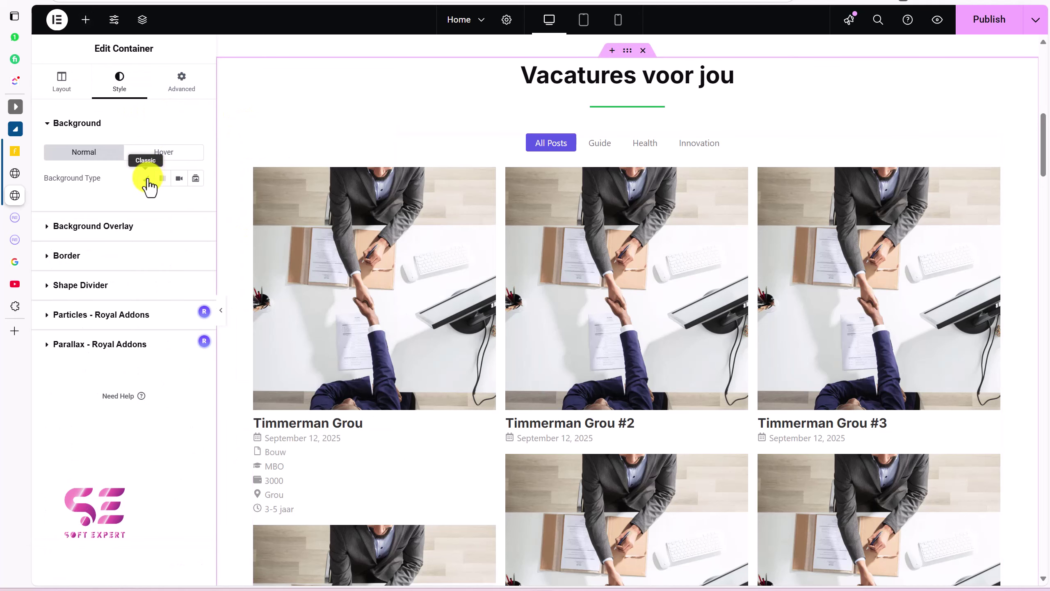
click(147, 178)
click(179, 204)
scroll(87, 404, down, 1)
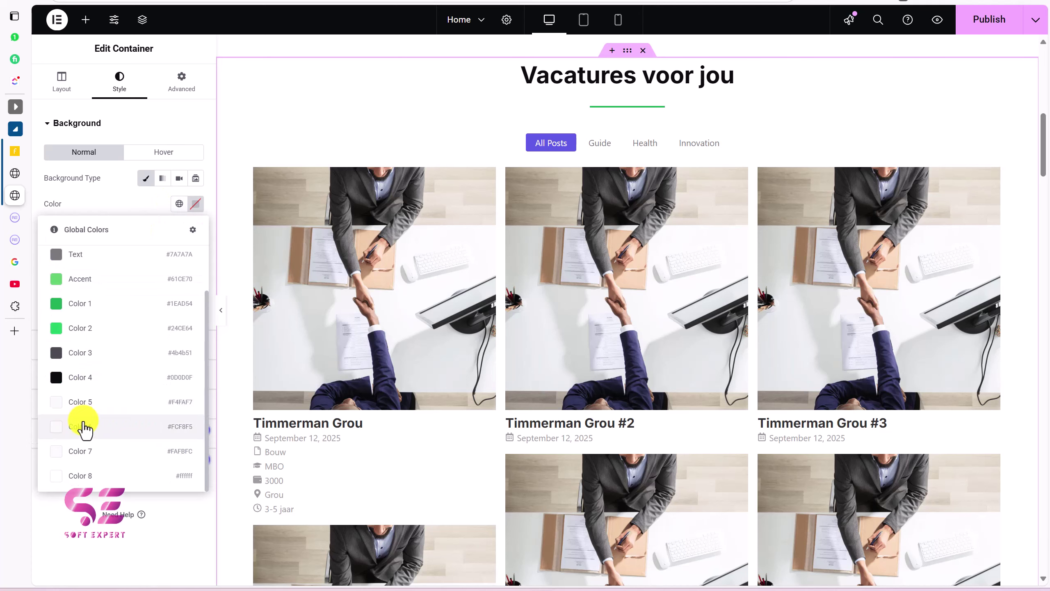
click(84, 429)
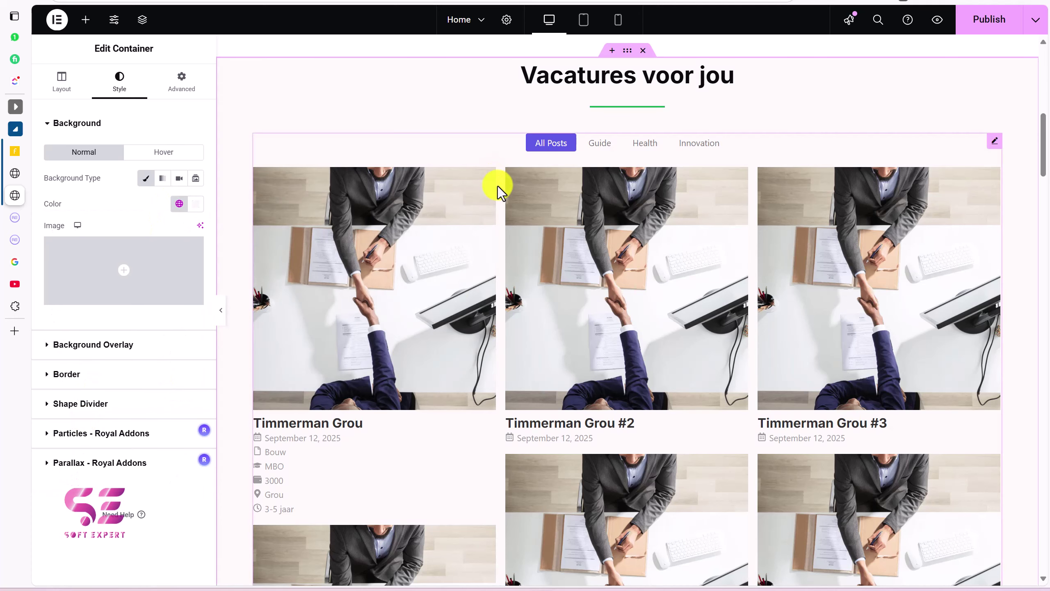
Step: Set the background color of the post grid's items to global Color 8 (#ffffff)
click(498, 191)
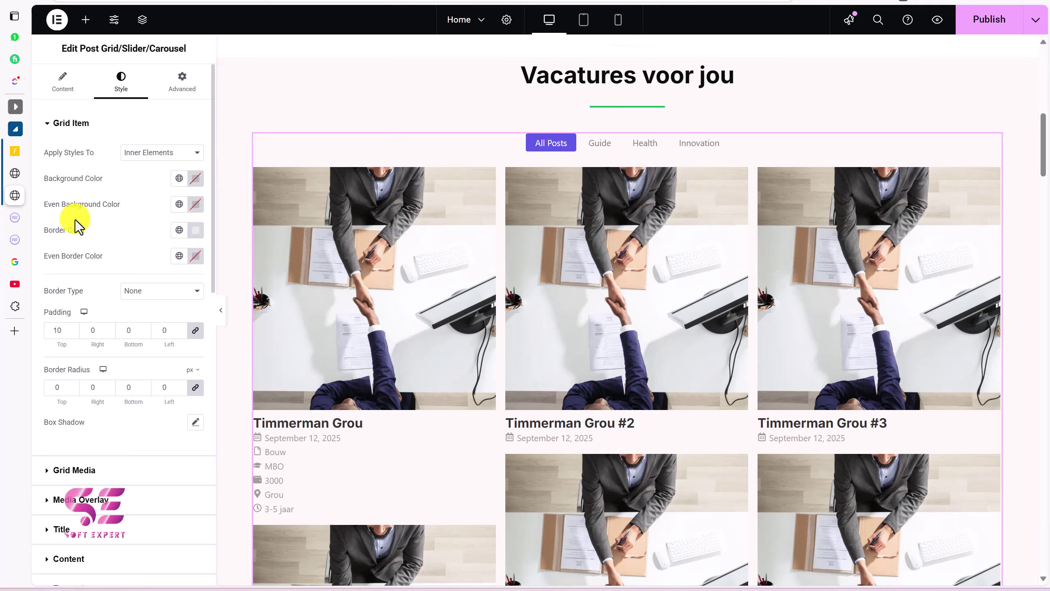
click(179, 179)
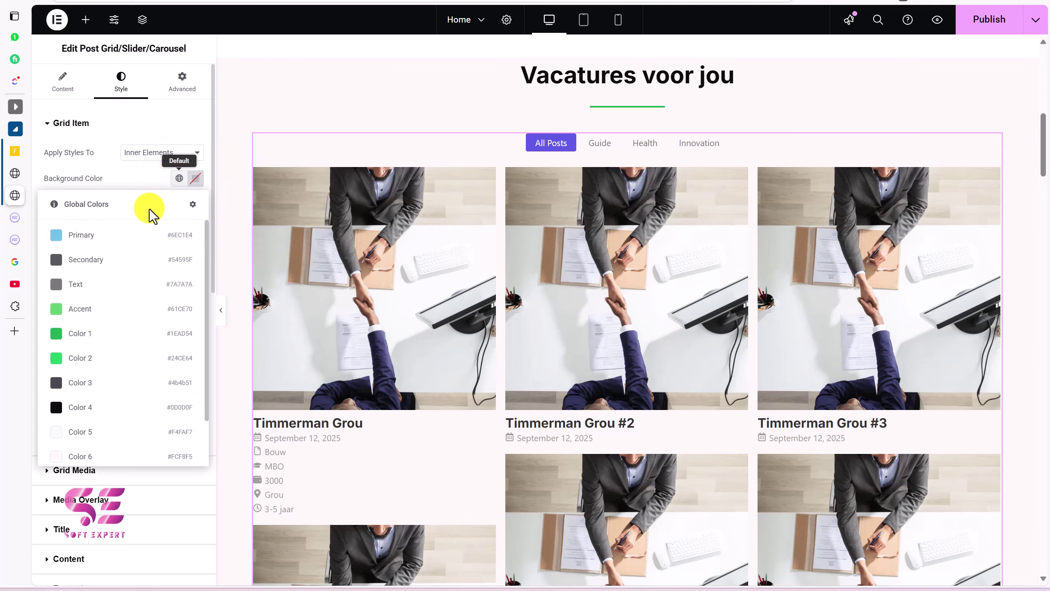
scroll(103, 336, down, 3)
click(81, 453)
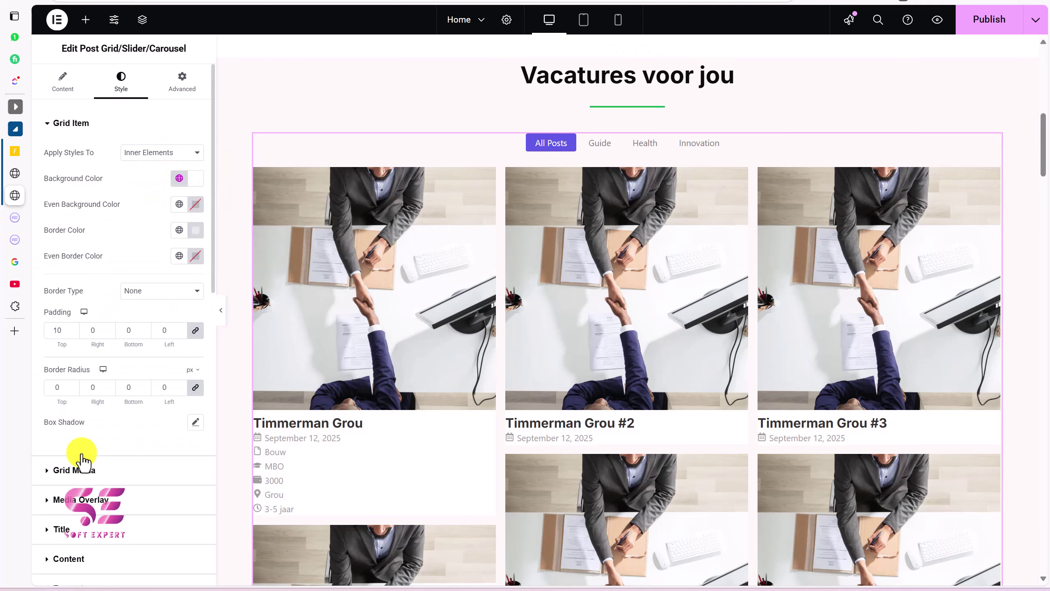
Step: Set the grid items' padding to 20 on all sides and their border radius to top 1, right 25, bottom 25 and left 25 px
scroll(363, 366, down, 2)
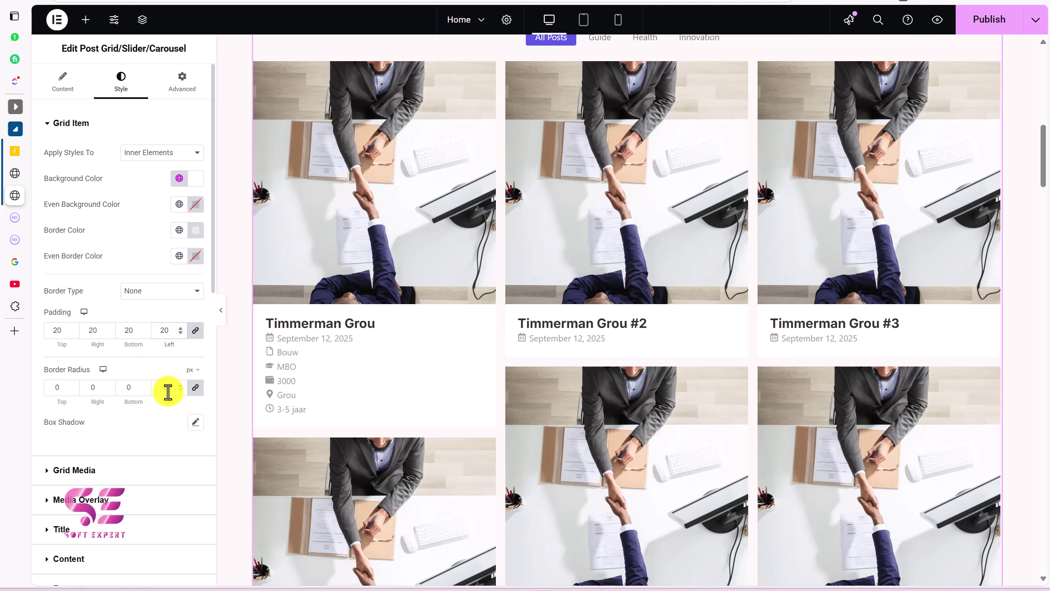
text(25)
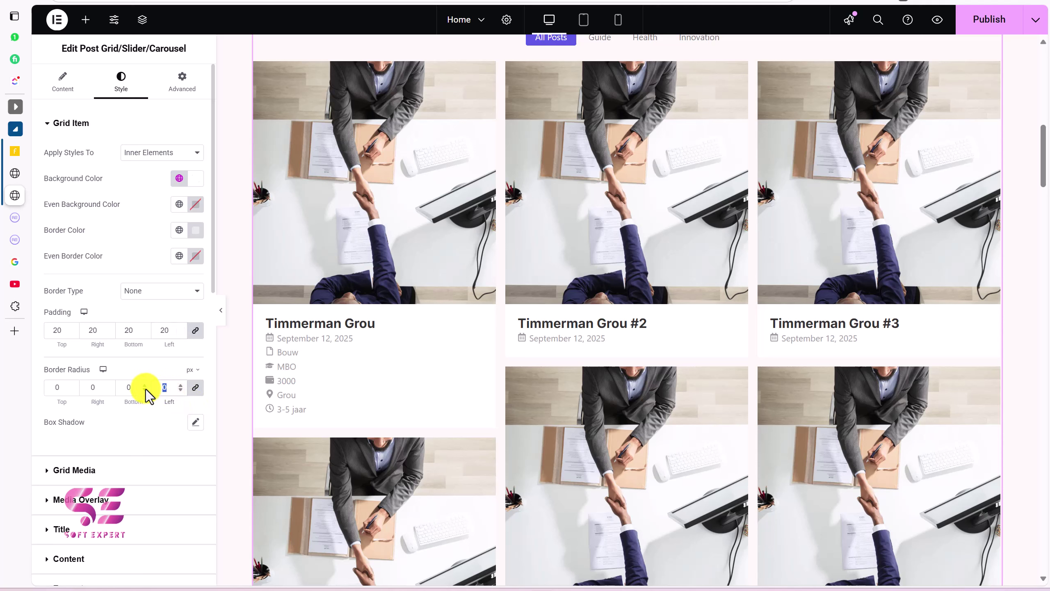
Step: Add a box shadow to the grid items and make its color very faint
click(196, 422)
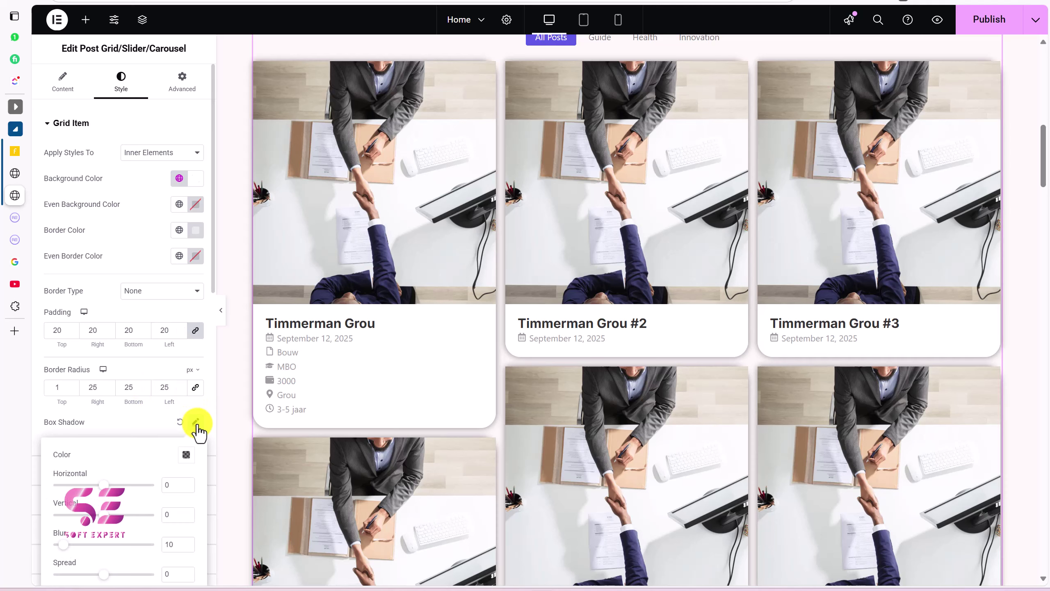
click(186, 454)
click(93, 418)
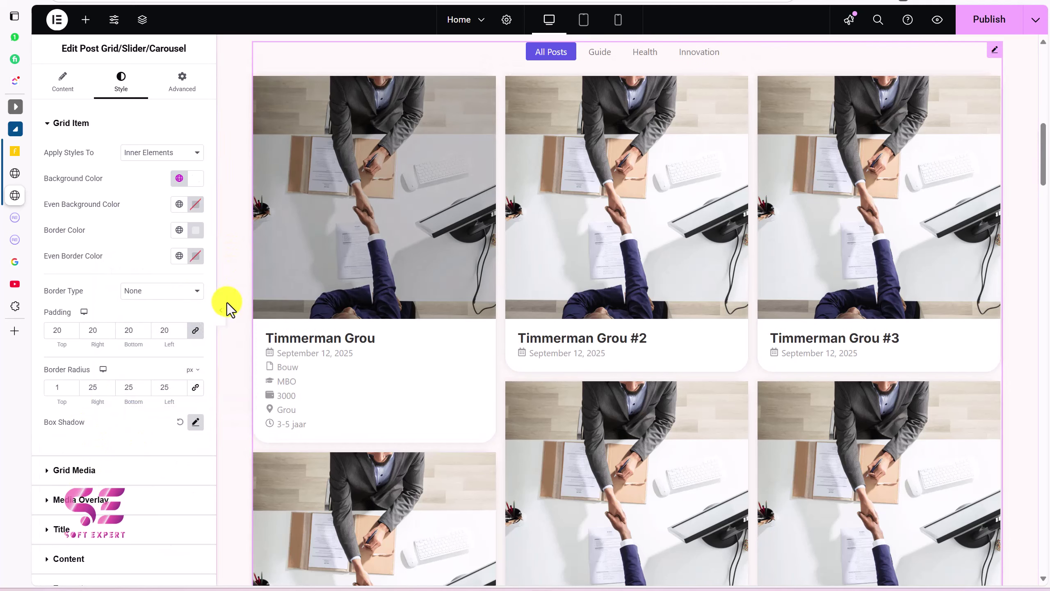
Step: Set the grid item titles' color to global Color 1 and their bottom padding to 10 px
scroll(168, 386, down, 1)
click(78, 491)
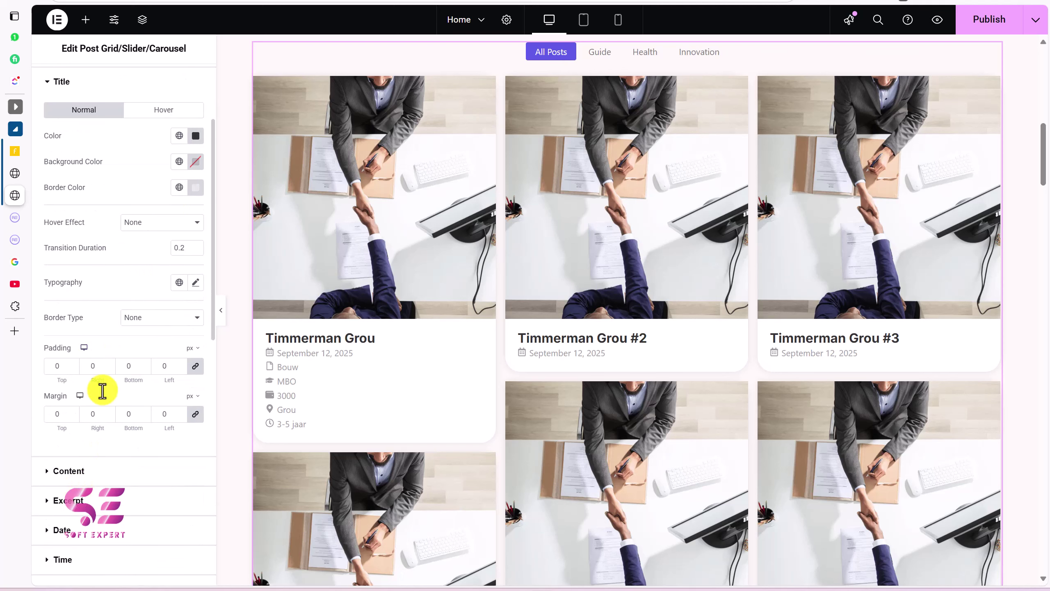
click(179, 135)
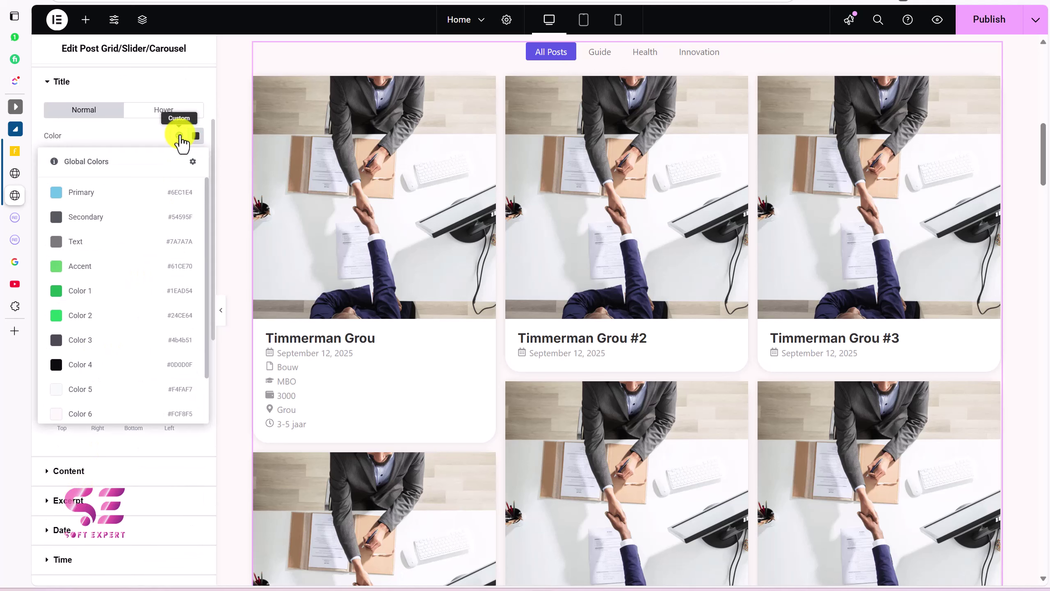
click(71, 294)
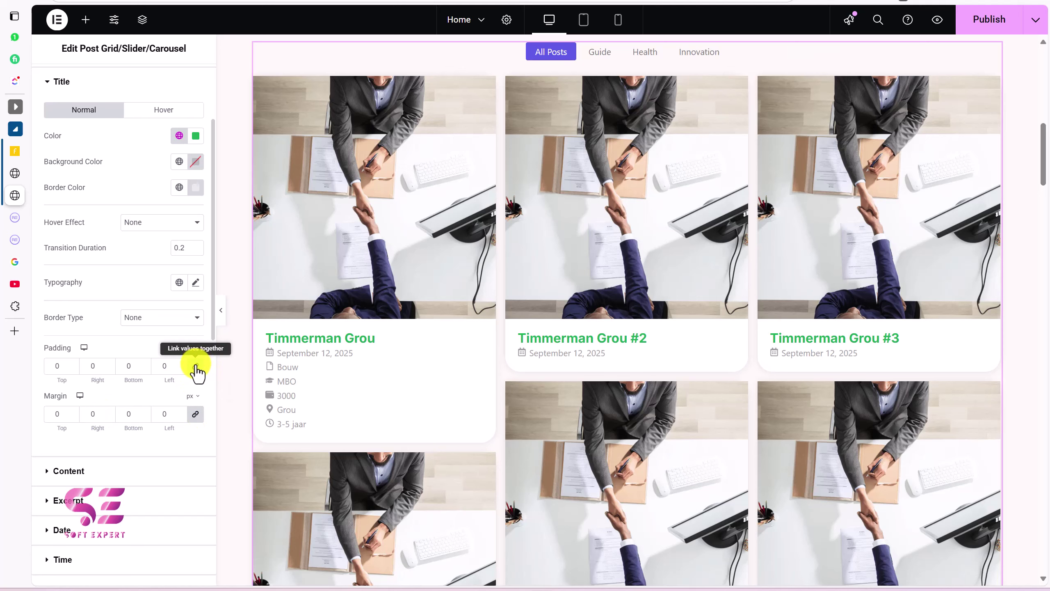
click(196, 366)
double_click(129, 365)
text(15)
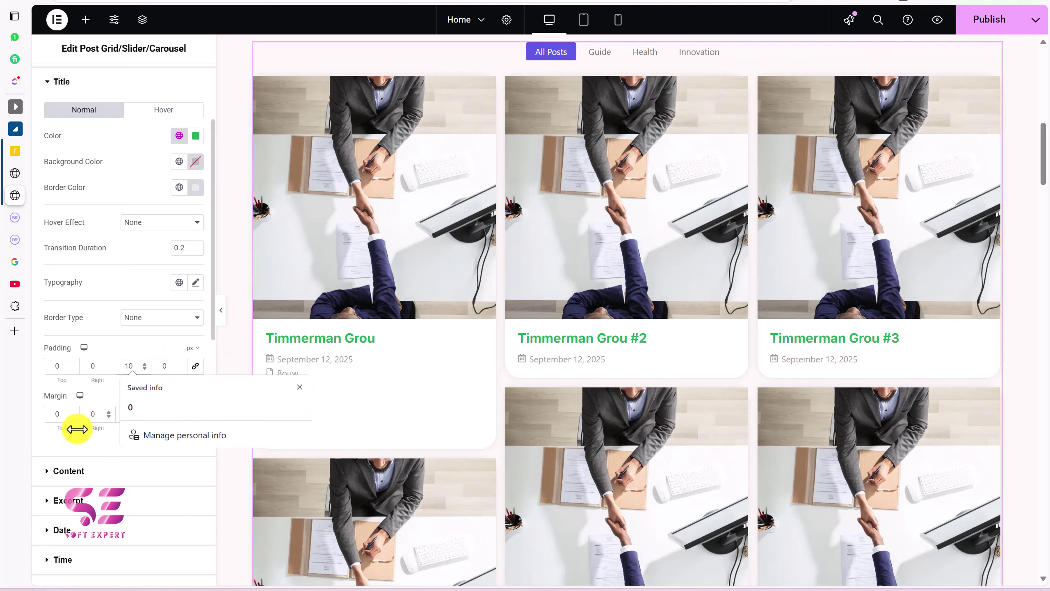
Step: Set the color of Custom Field Style 1 to global Color 3
click(69, 471)
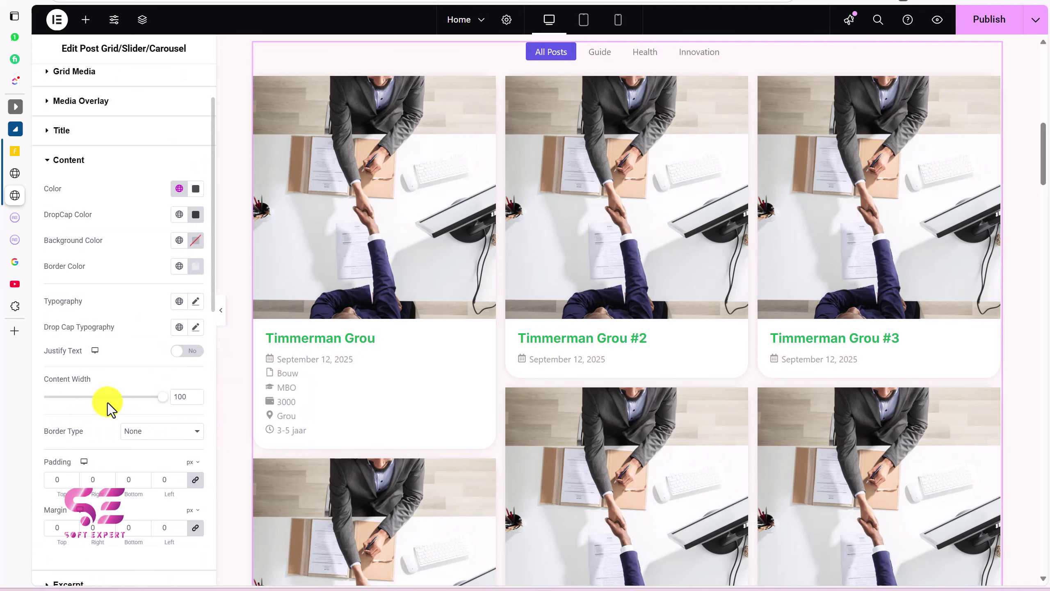
scroll(107, 402, down, 10)
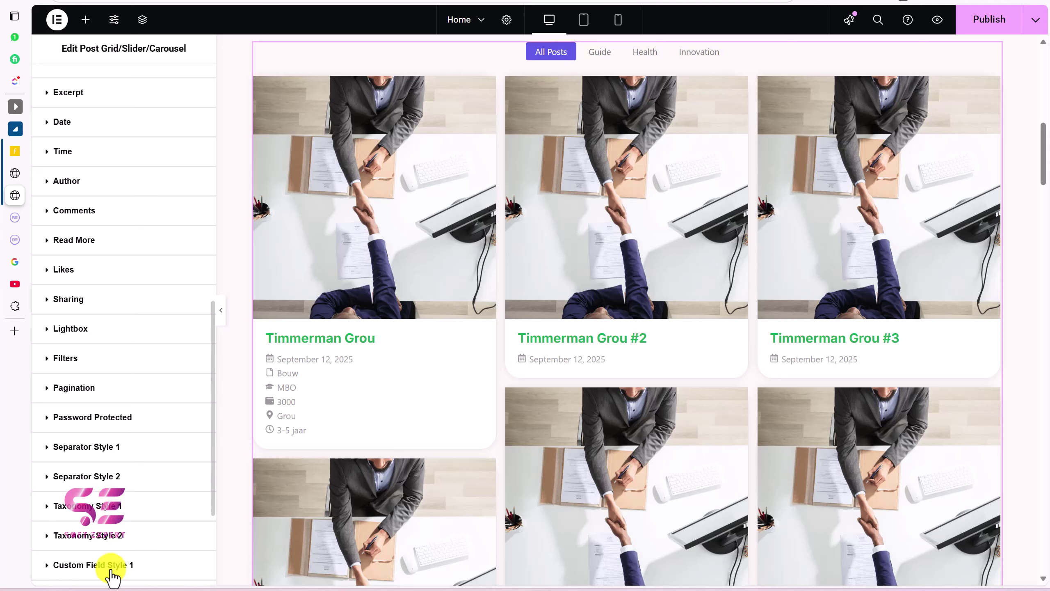
scroll(112, 575, down, 4)
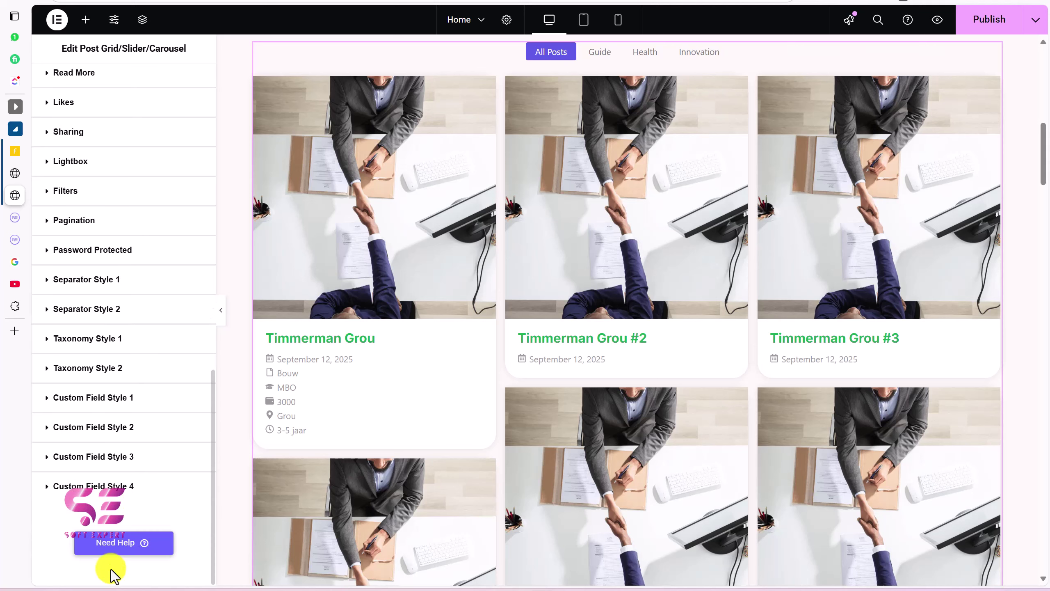
click(103, 398)
click(179, 136)
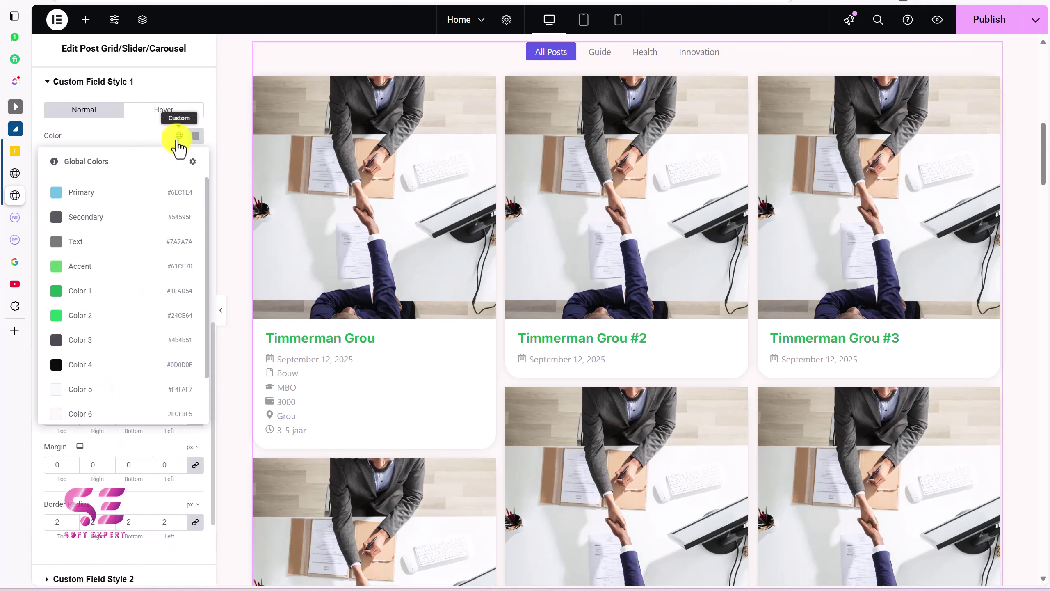
click(74, 344)
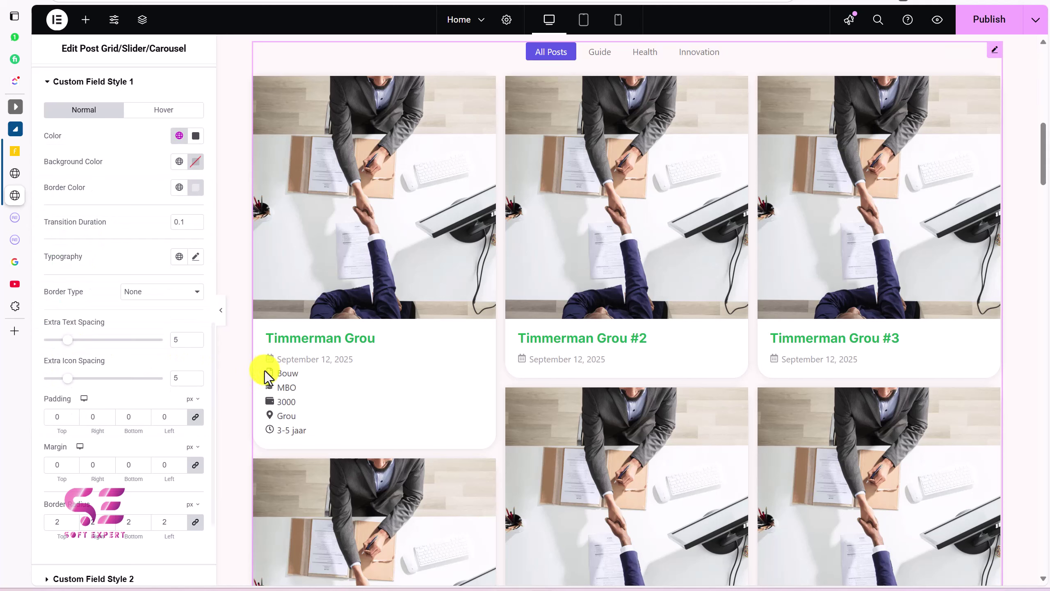
Step: Set the typography size of Custom Field Style 1 to 14 px
click(137, 111)
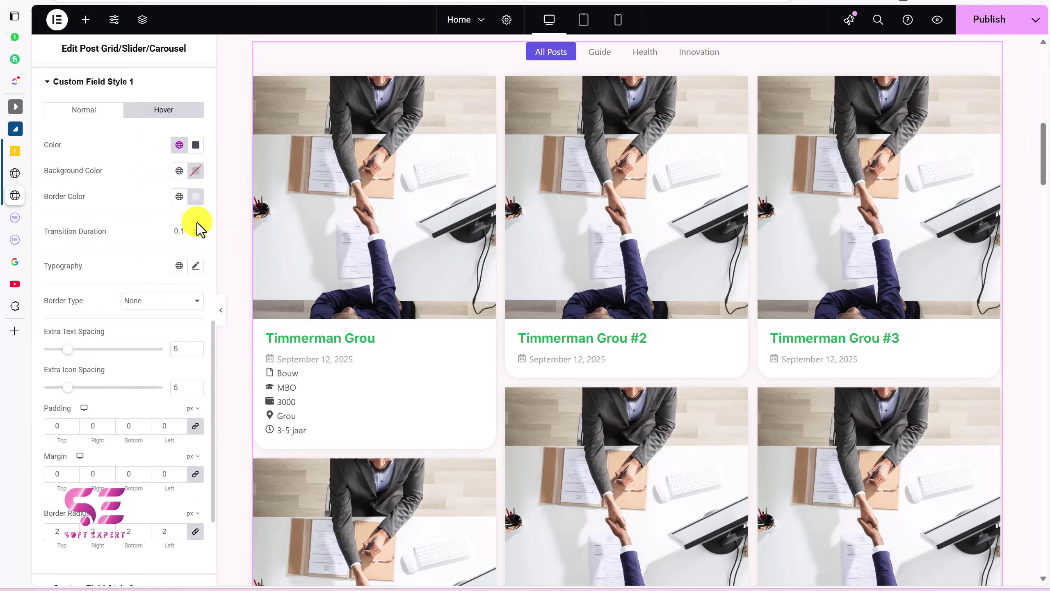
click(195, 265)
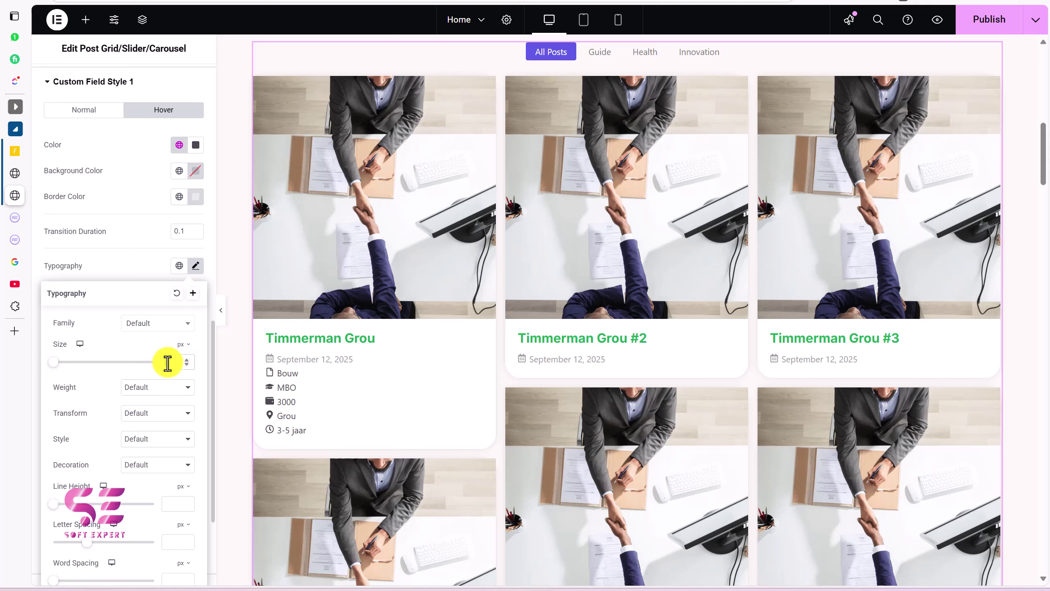
text(14)
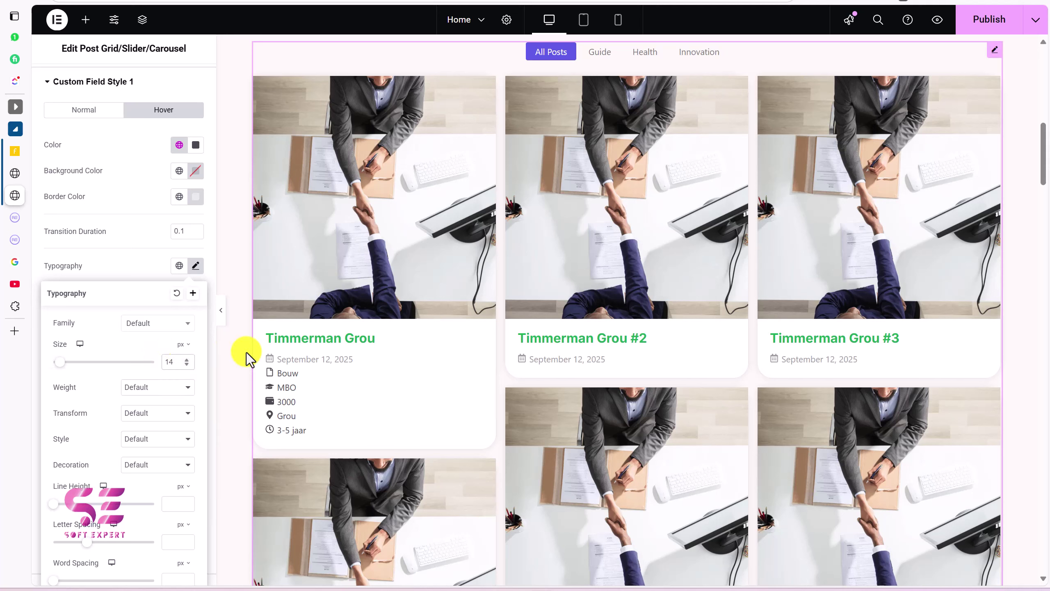
click(159, 272)
scroll(160, 275, down, 4)
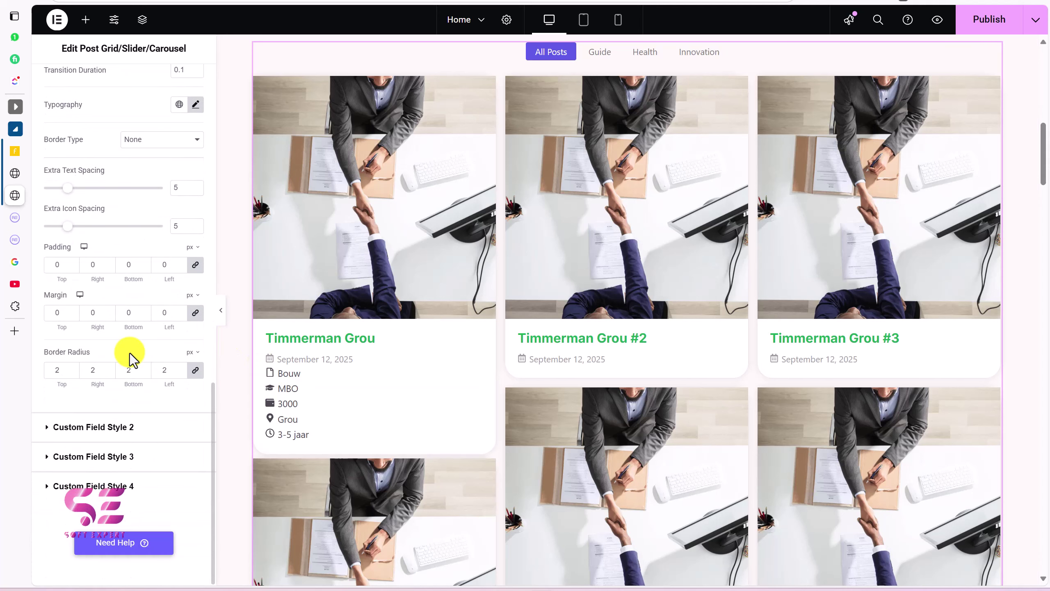
Step: Set the extra text spacing and extra icon spacing of Custom Field Style 1 to 10
scroll(134, 357, up, 8)
scroll(177, 350, down, 5)
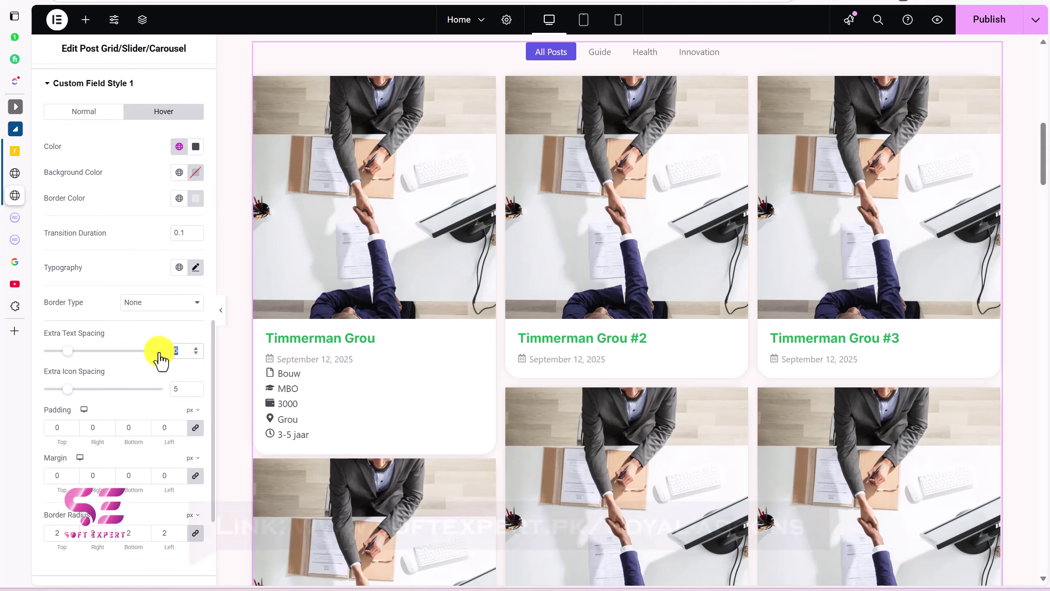
text(10)
click(83, 390)
drag(84, 389, 87, 390)
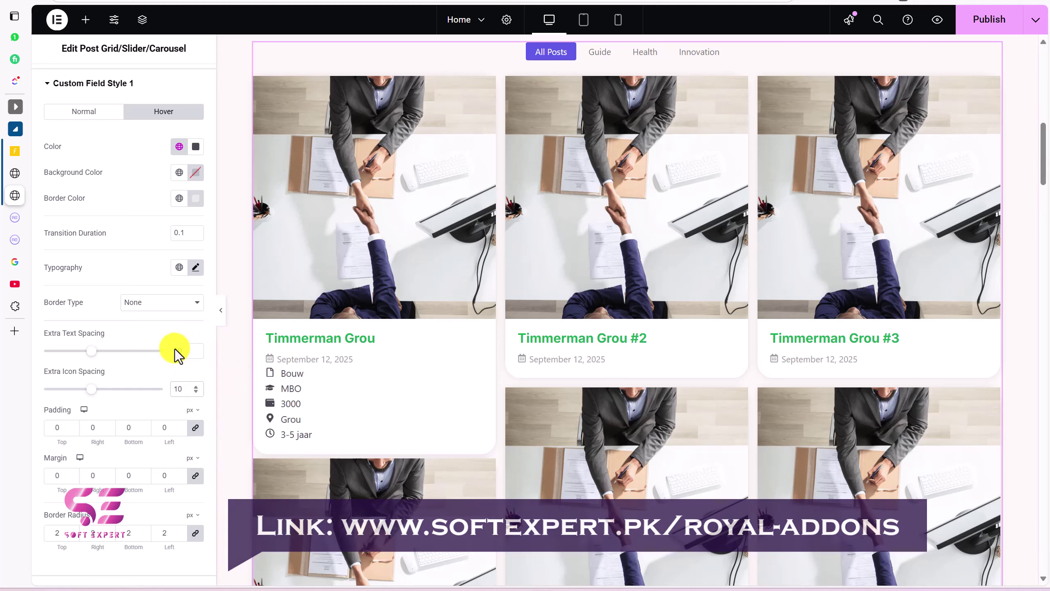
Step: Set the color of the grid's date element to global Color 3
scroll(155, 352, up, 8)
scroll(83, 224, up, 2)
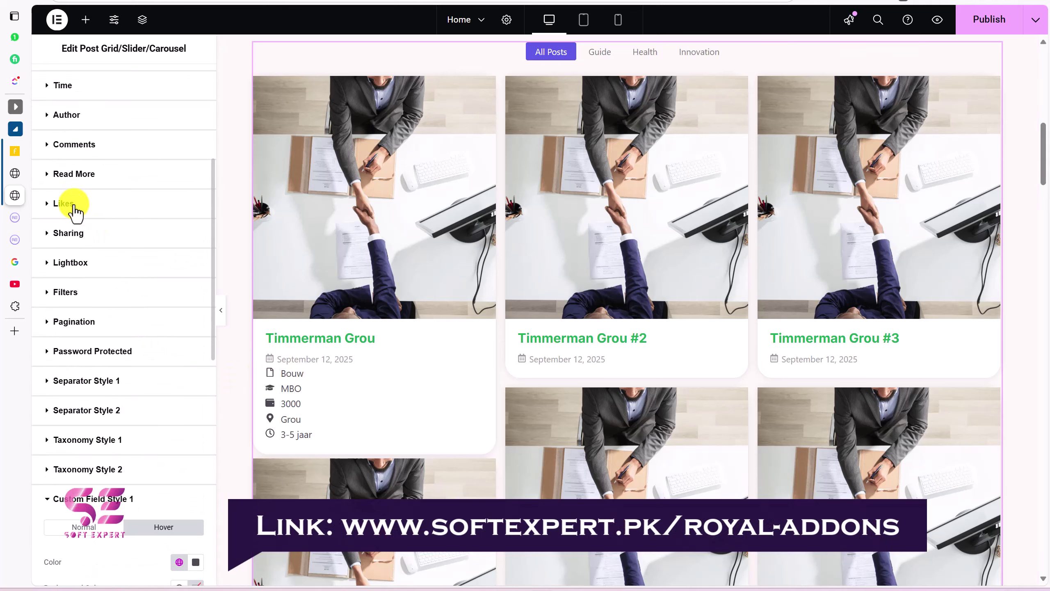
scroll(134, 265, up, 6)
click(153, 301)
click(179, 330)
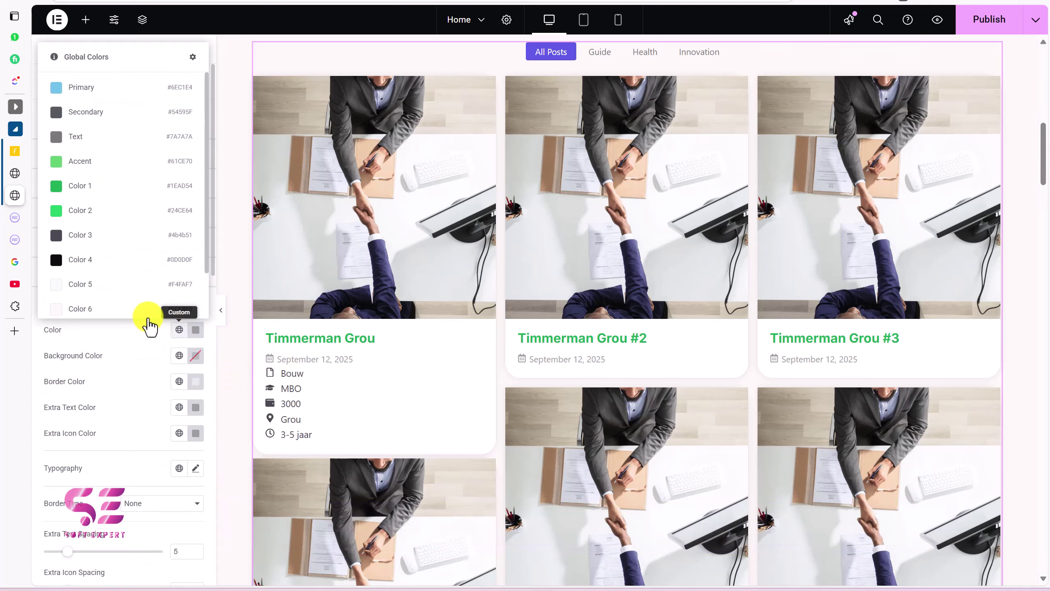
click(96, 240)
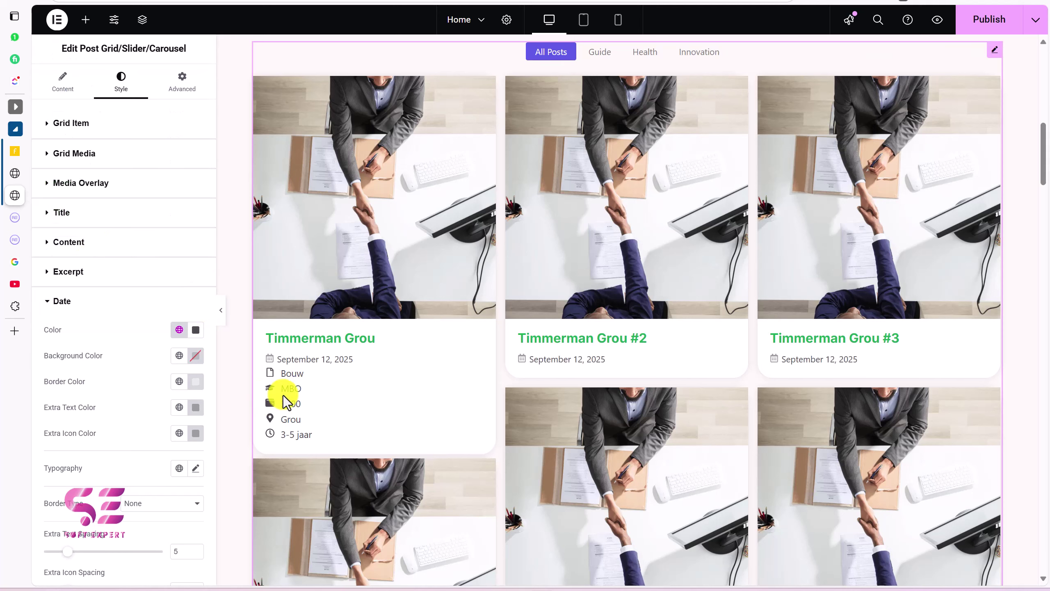
Step: Set the date's extra icon color to global Color 3 and its extra text and icon spacing to 10
click(178, 433)
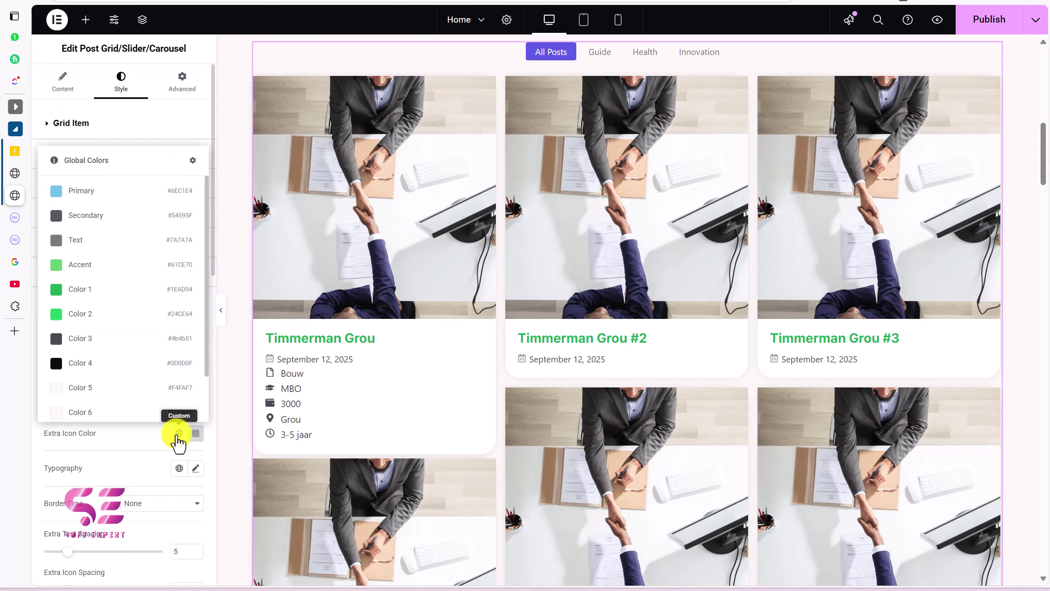
click(77, 343)
scroll(77, 343, down, 4)
scroll(342, 386, down, 1)
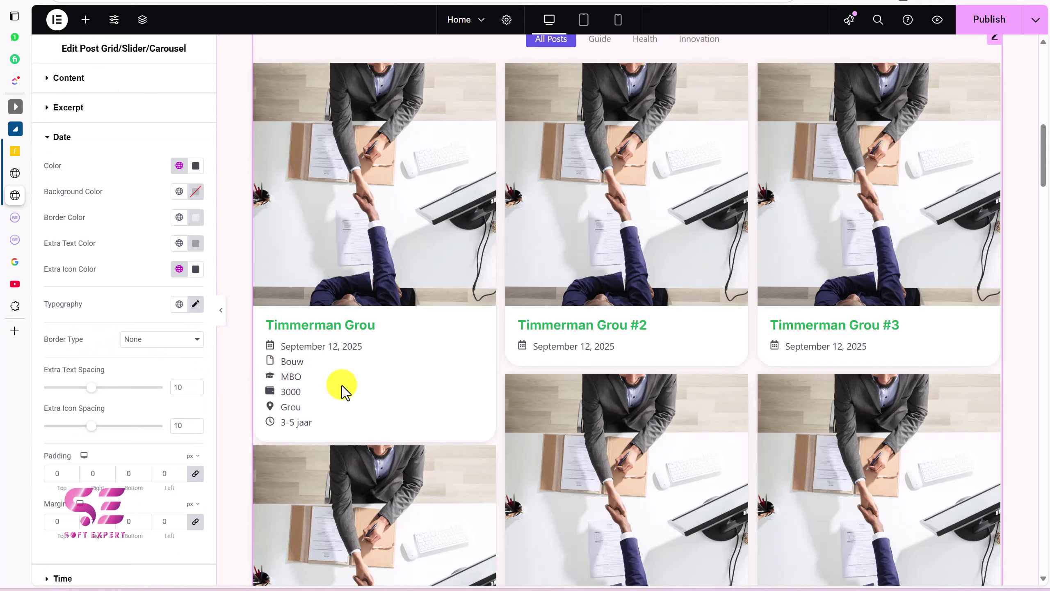
scroll(286, 242, up, 1)
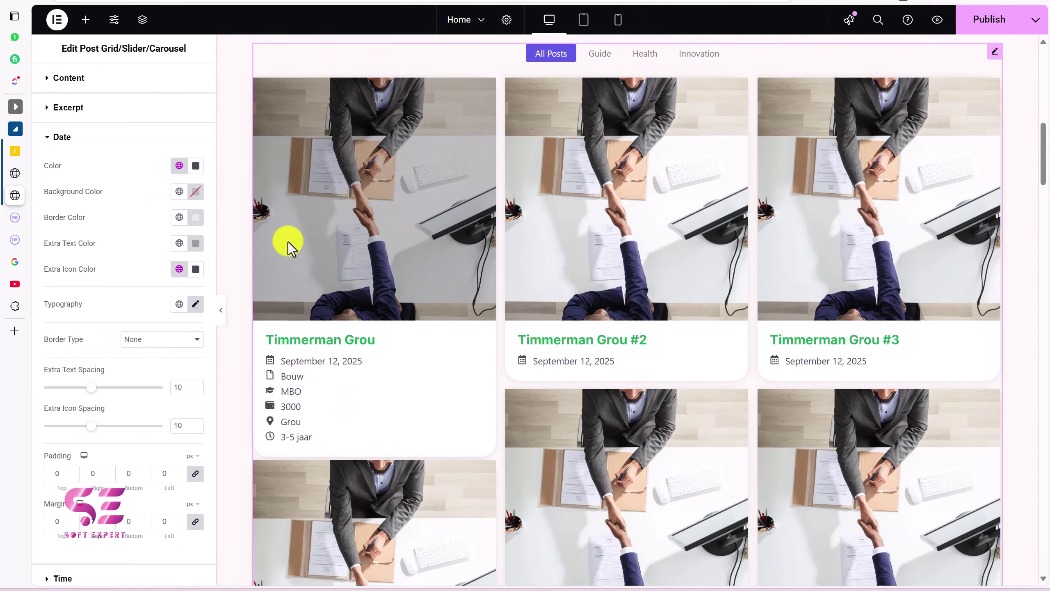
scroll(401, 333, down, 1)
scroll(364, 364, up, 1)
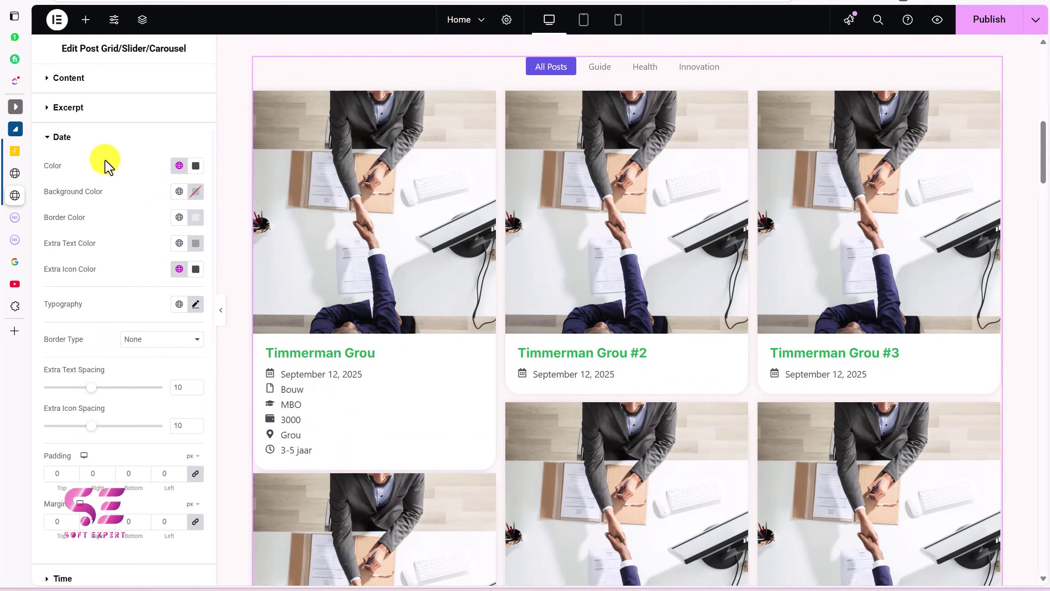
Step: Limit the post grid's query to 6 items per page
scroll(105, 160, up, 4)
click(61, 87)
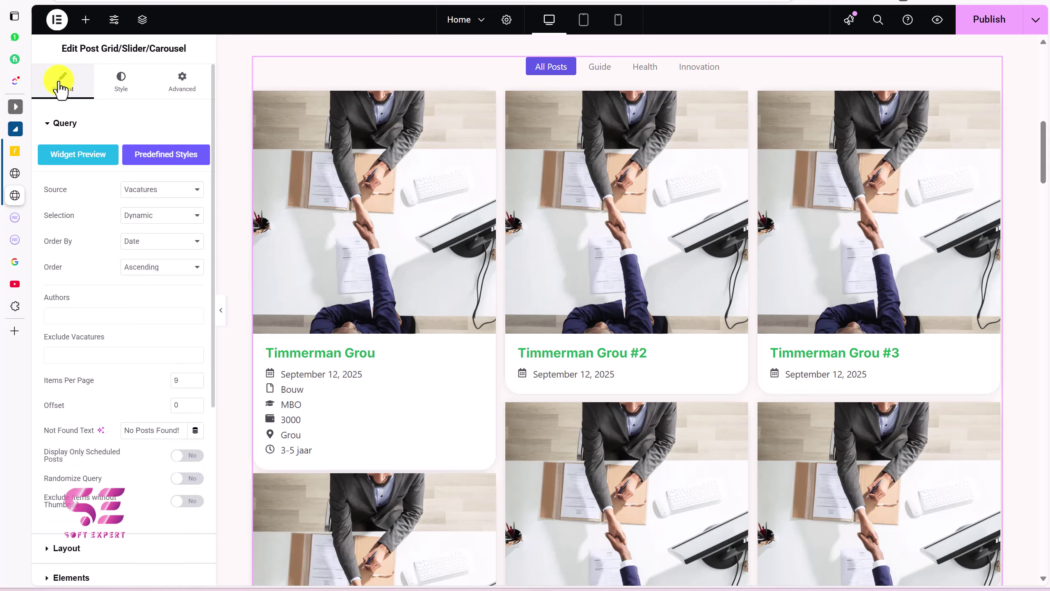
double_click(181, 380)
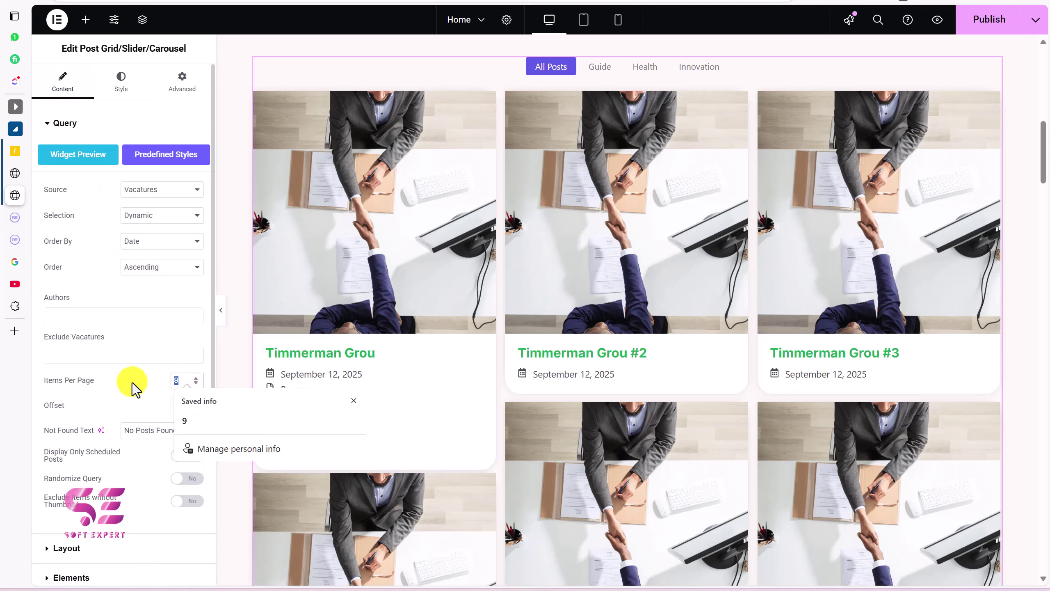
text(6)
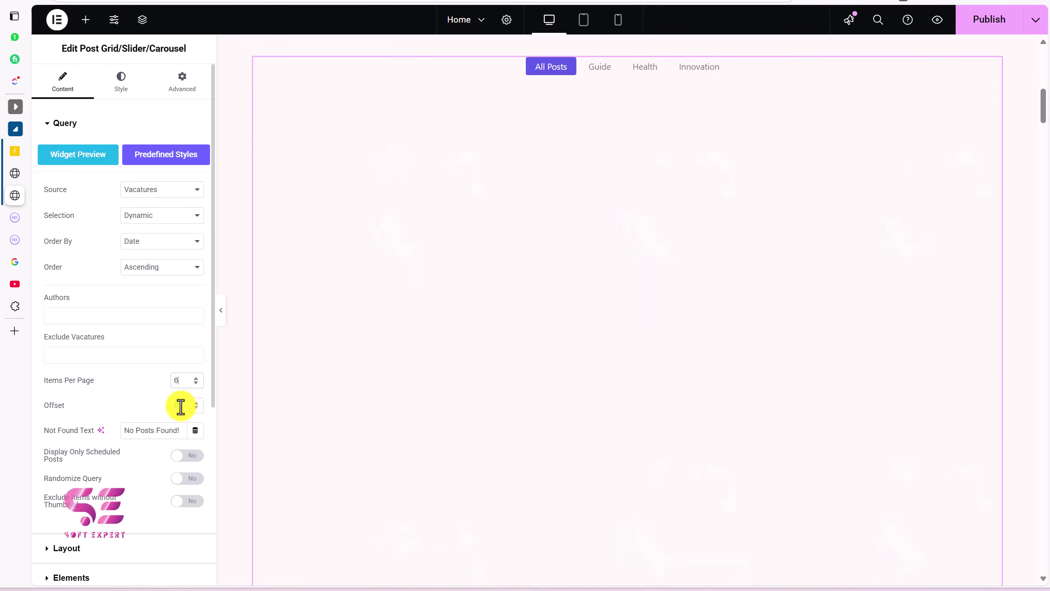
Step: Set both the horizontal and vertical gutters in the post grid's layout to 30
scroll(149, 413, down, 4)
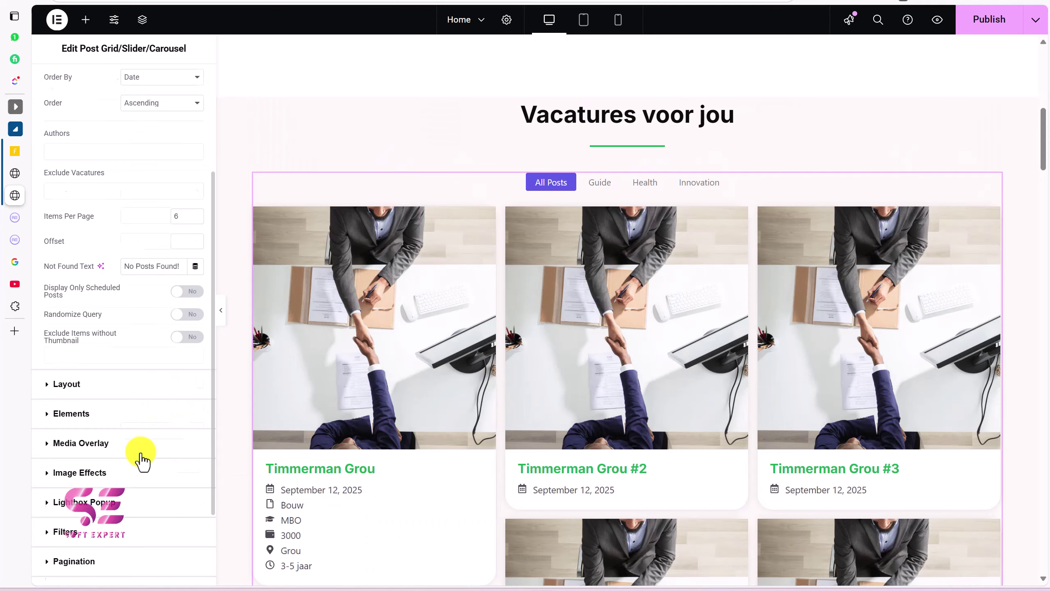
click(74, 382)
scroll(103, 356, up, 2)
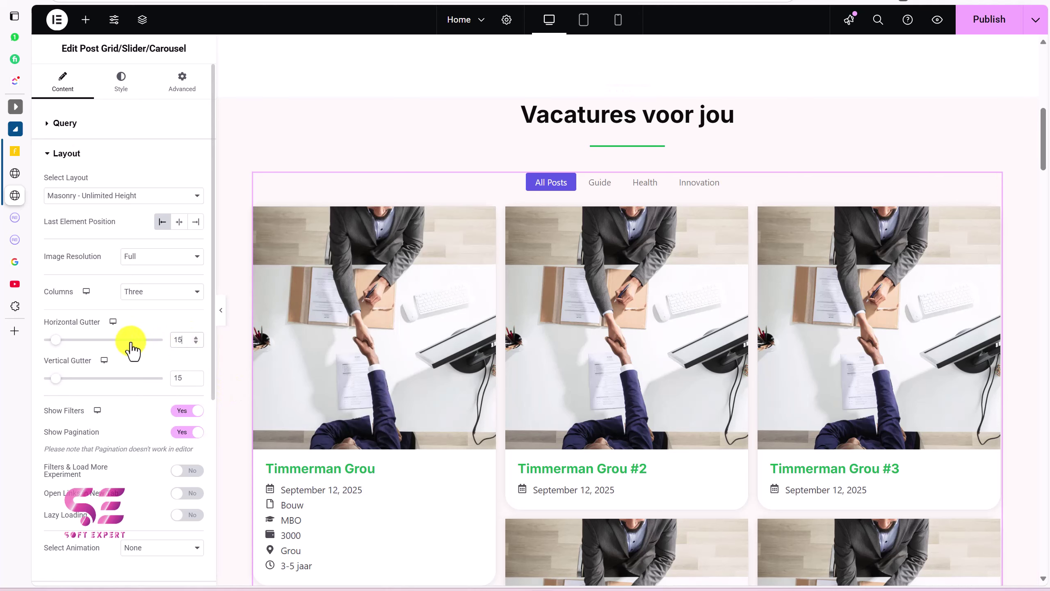
text(30)
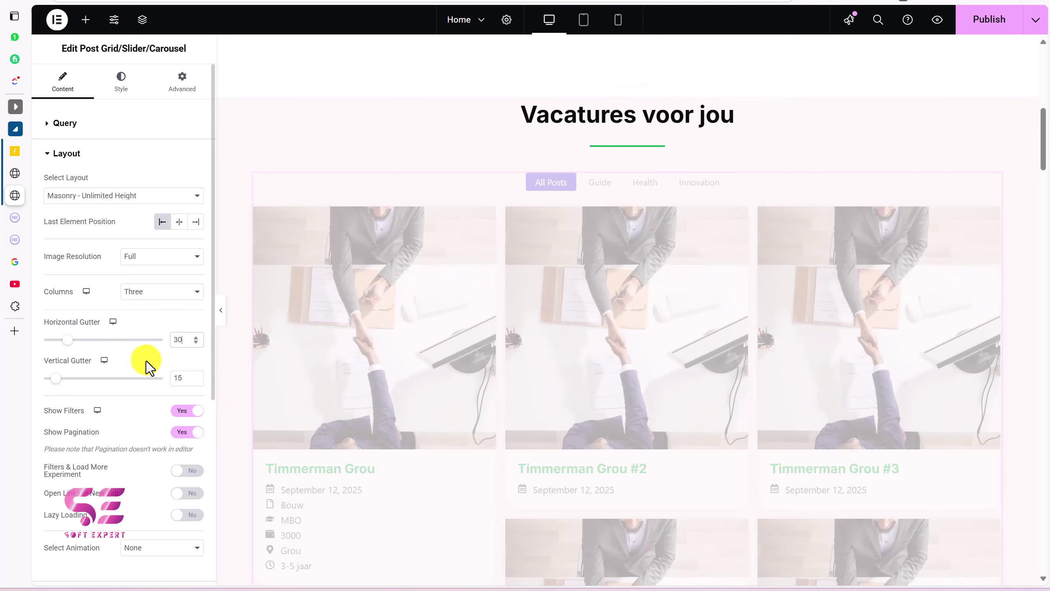
text(30)
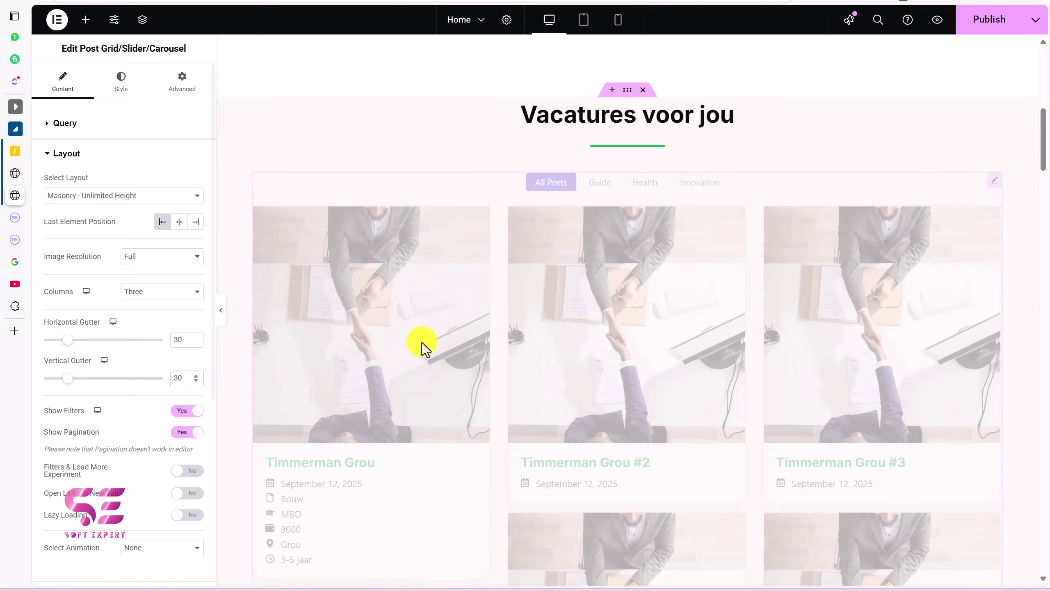
Step: Turn off the filters and pagination of the post grid
scroll(422, 342, down, 4)
scroll(593, 331, up, 3)
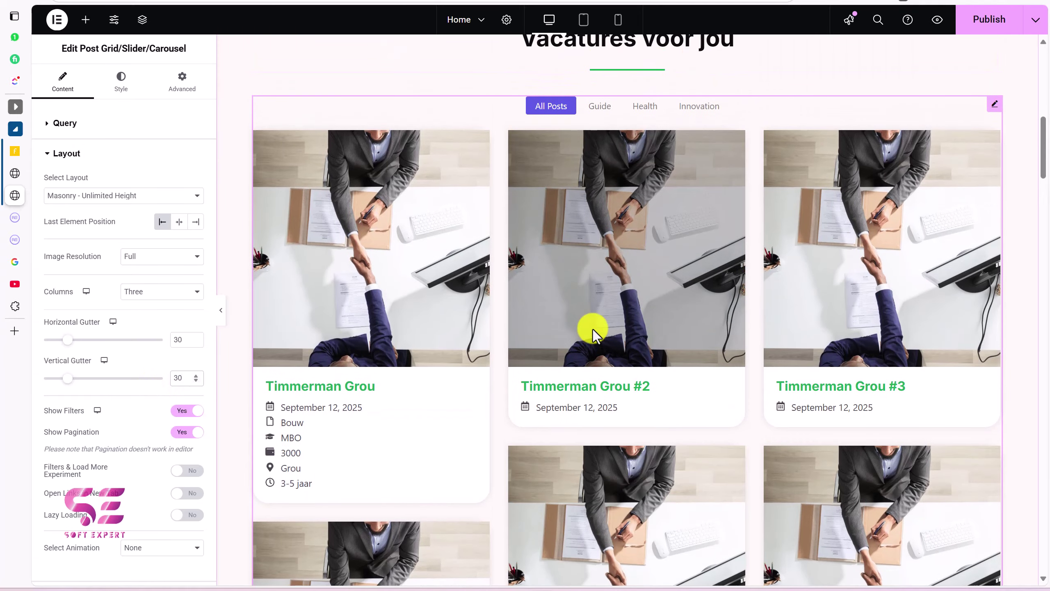
click(182, 411)
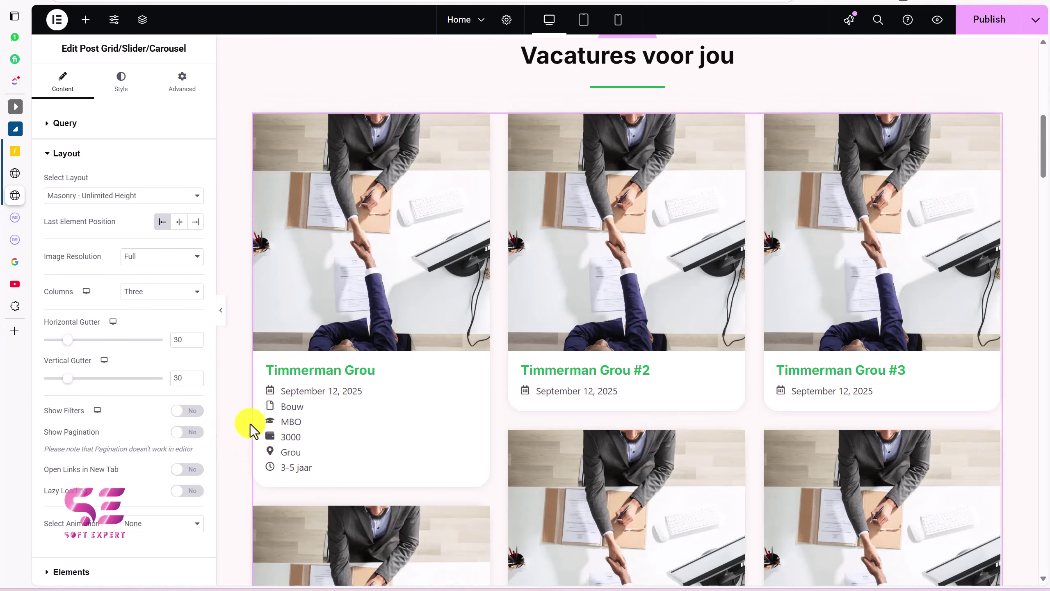
Step: Add a Read More element below the custom fields with the text "Apply Now"
scroll(106, 463, down, 4)
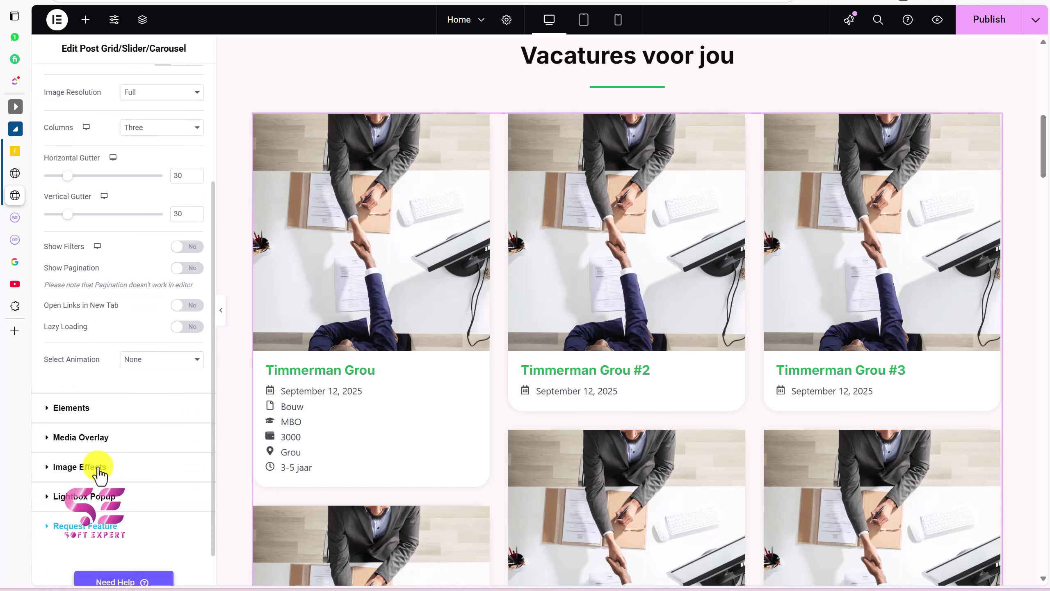
click(81, 409)
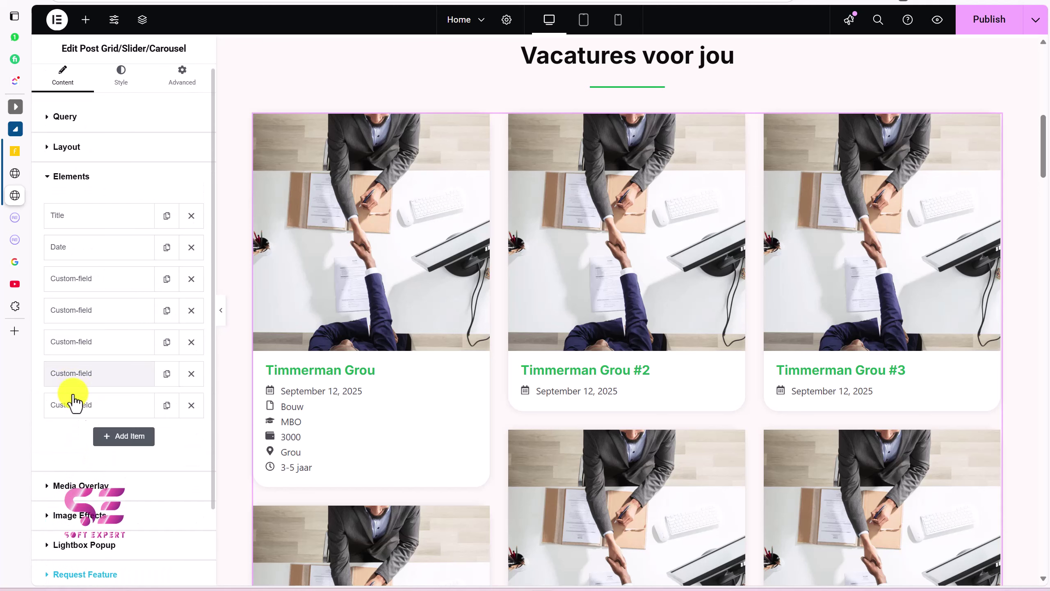
click(117, 433)
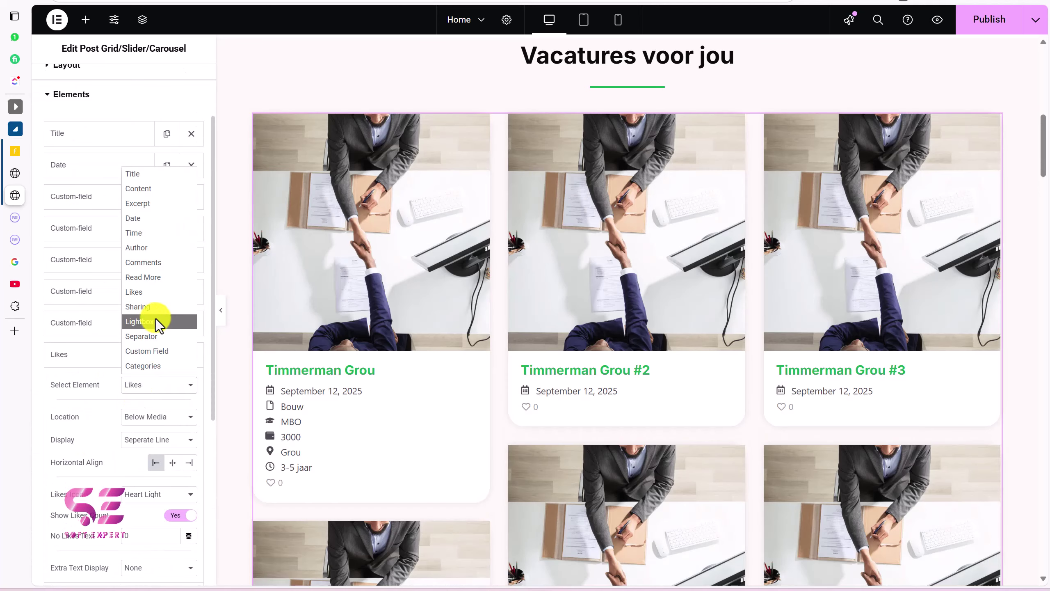
click(143, 277)
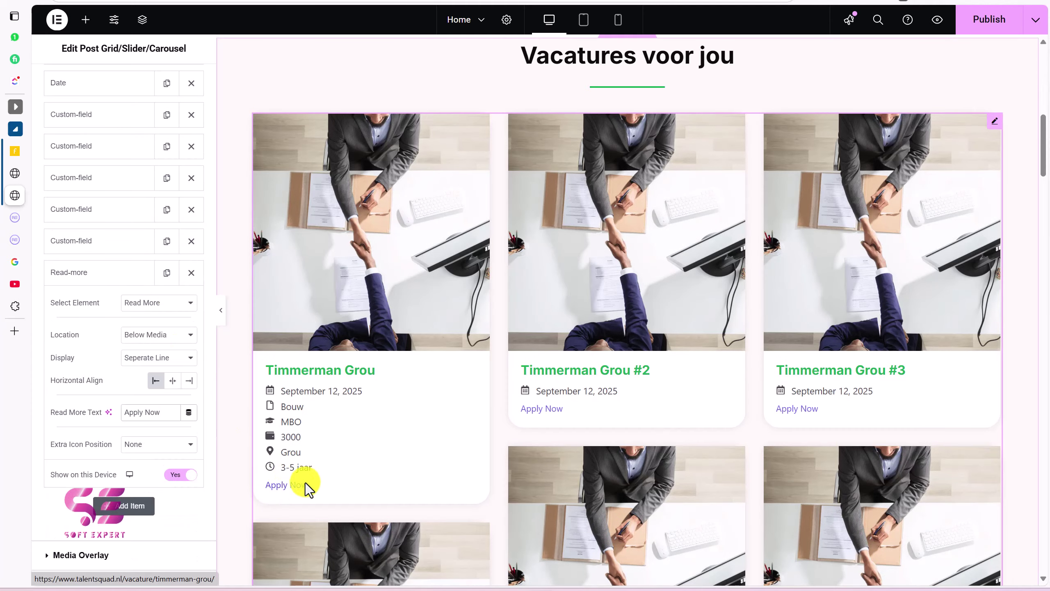
Step: Give the post grid's Read More link a classic background in the global Color 1 green
scroll(146, 146, up, 5)
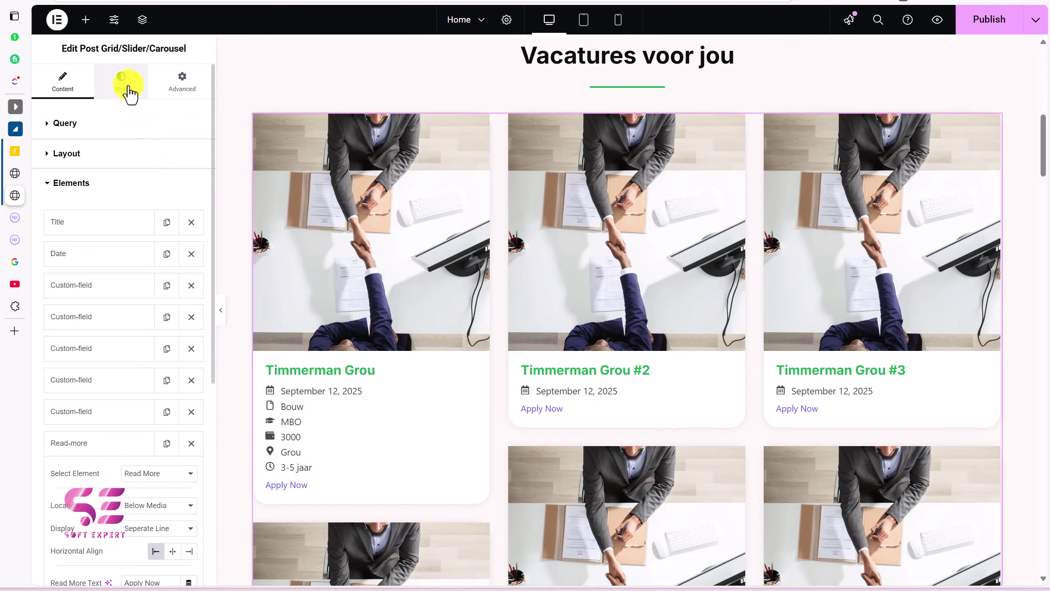
click(128, 88)
scroll(117, 335, down, 10)
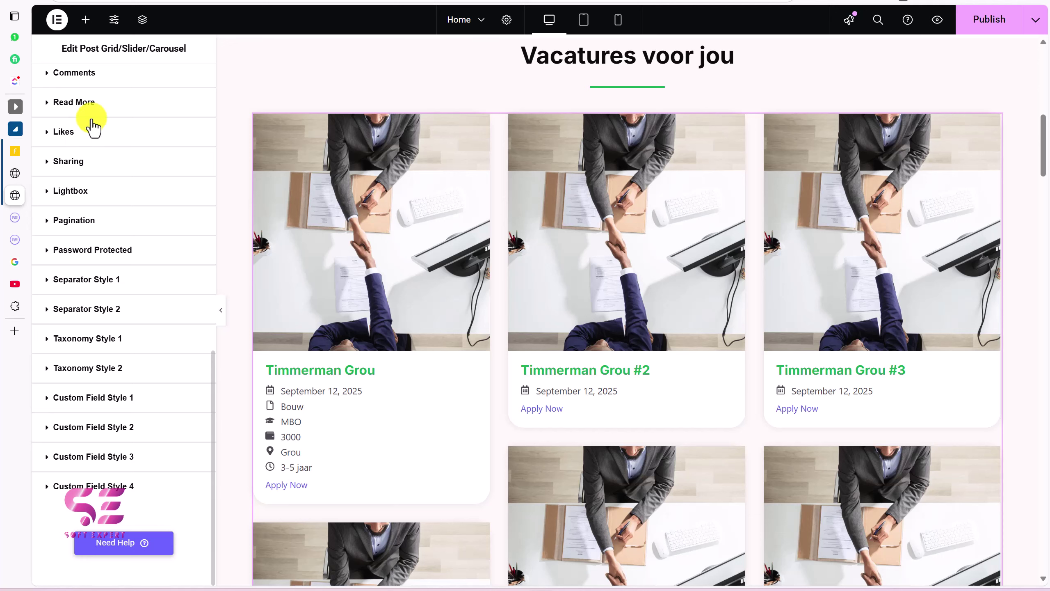
click(74, 102)
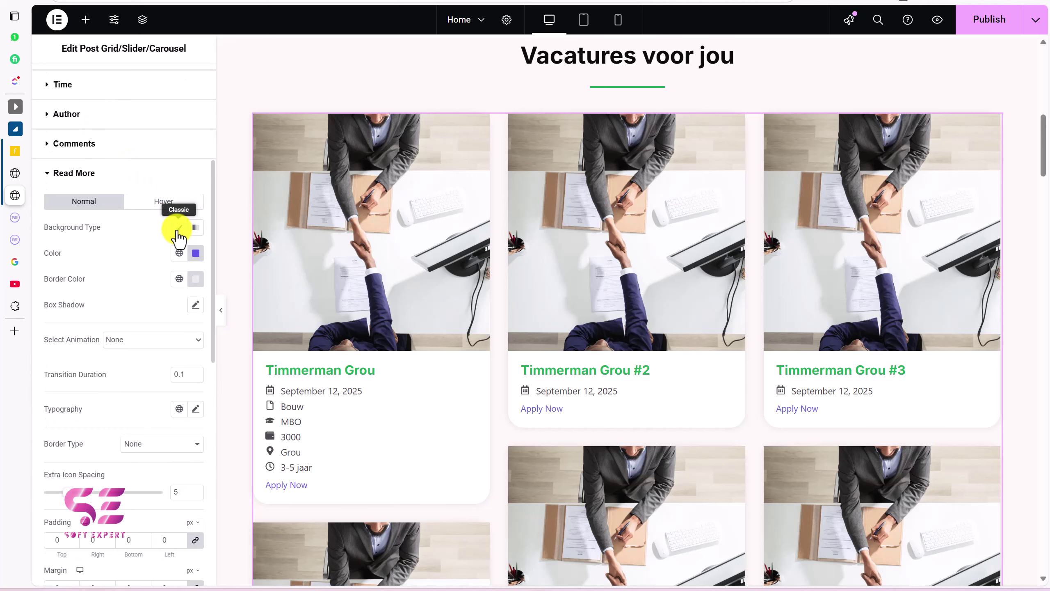
click(178, 228)
click(178, 253)
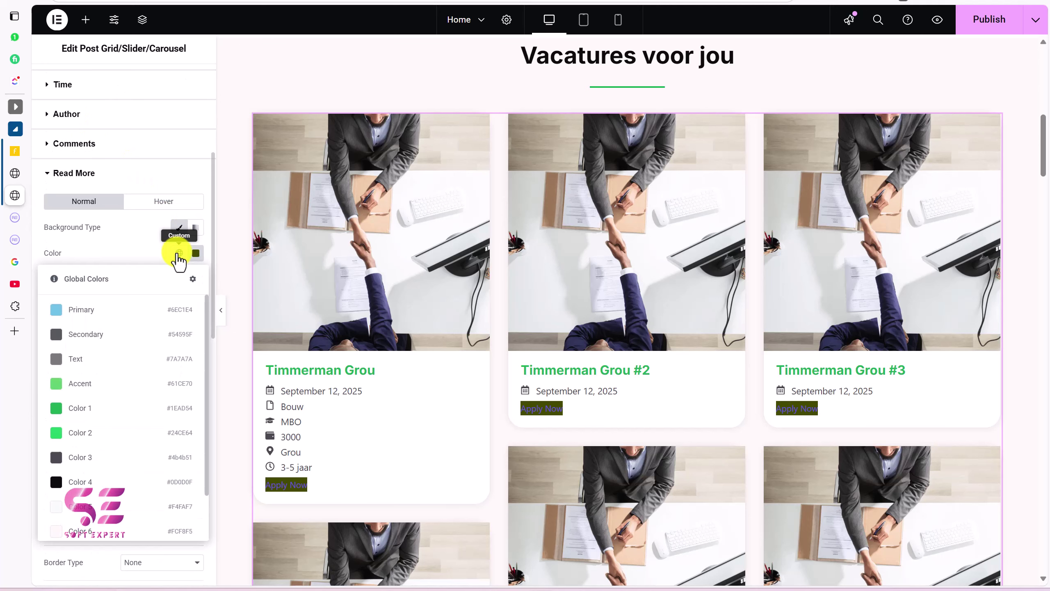
click(110, 403)
Step: Set the Read More link's text color to the global white #ffffff
click(179, 371)
scroll(95, 346, down, 1)
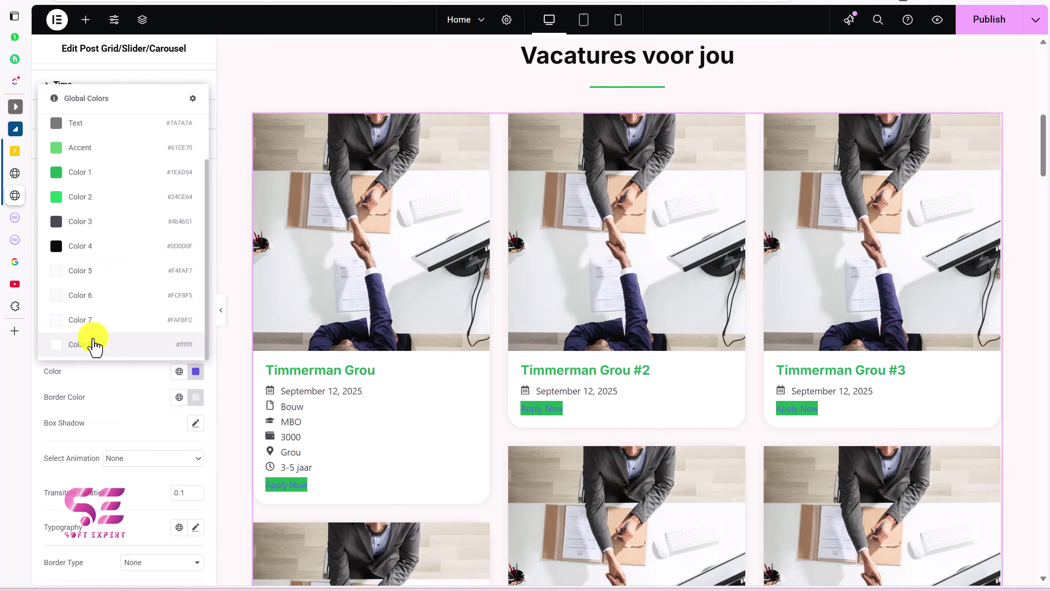
click(95, 345)
scroll(142, 487, down, 4)
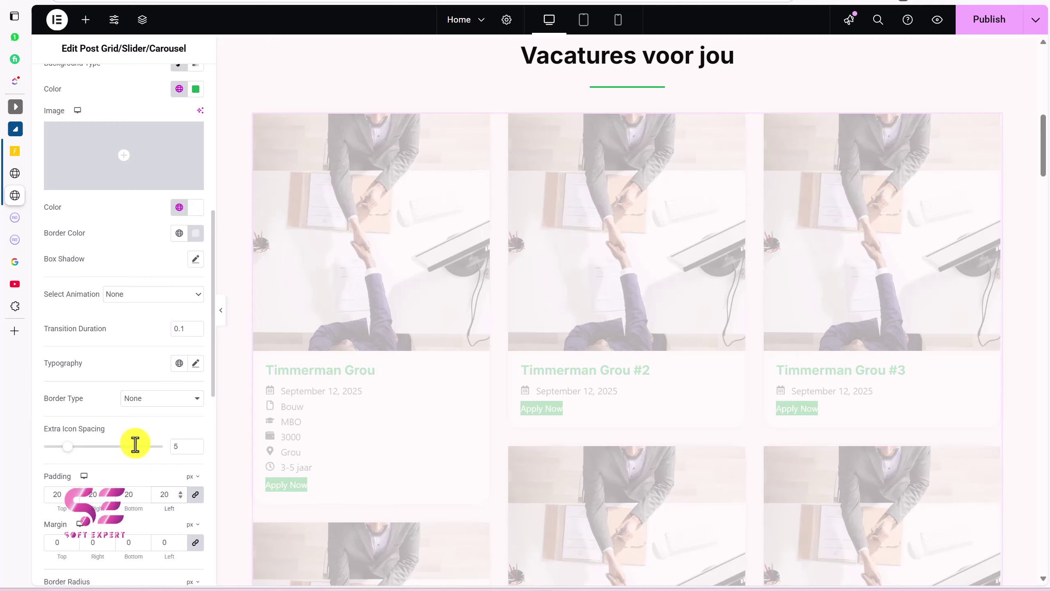
scroll(128, 398, down, 6)
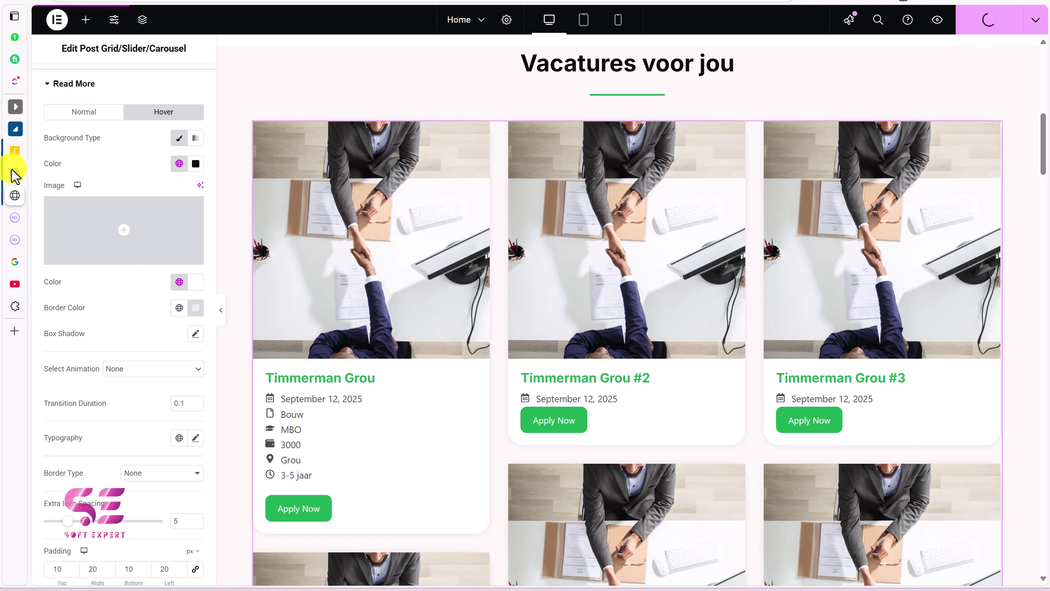
Step: Switch to the WordPress admin and open the Archive templates in the Royal Addons Theme Builder
click(30, 174)
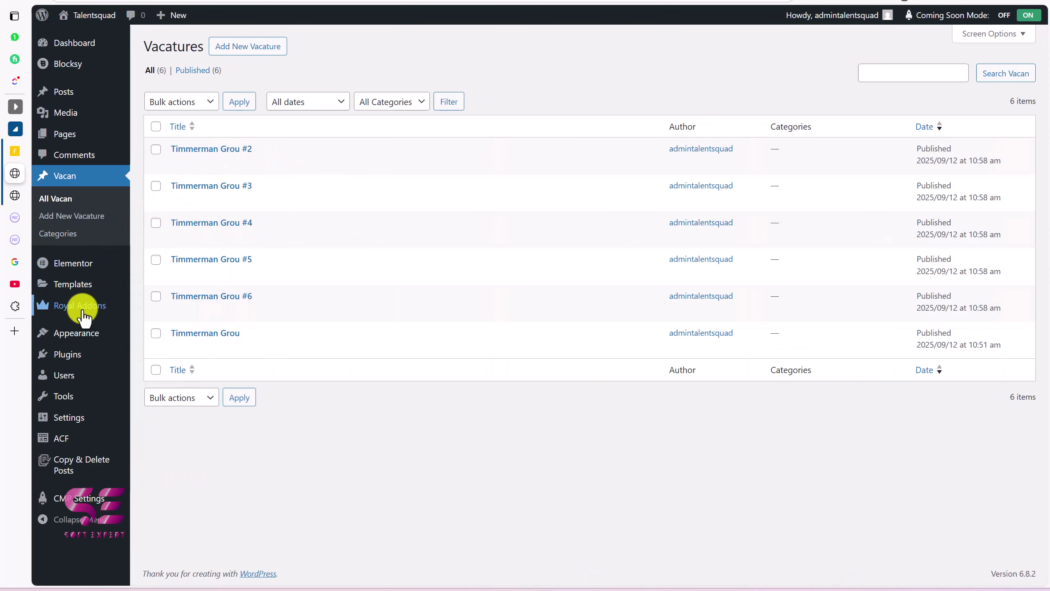
mouse_move(109, 307)
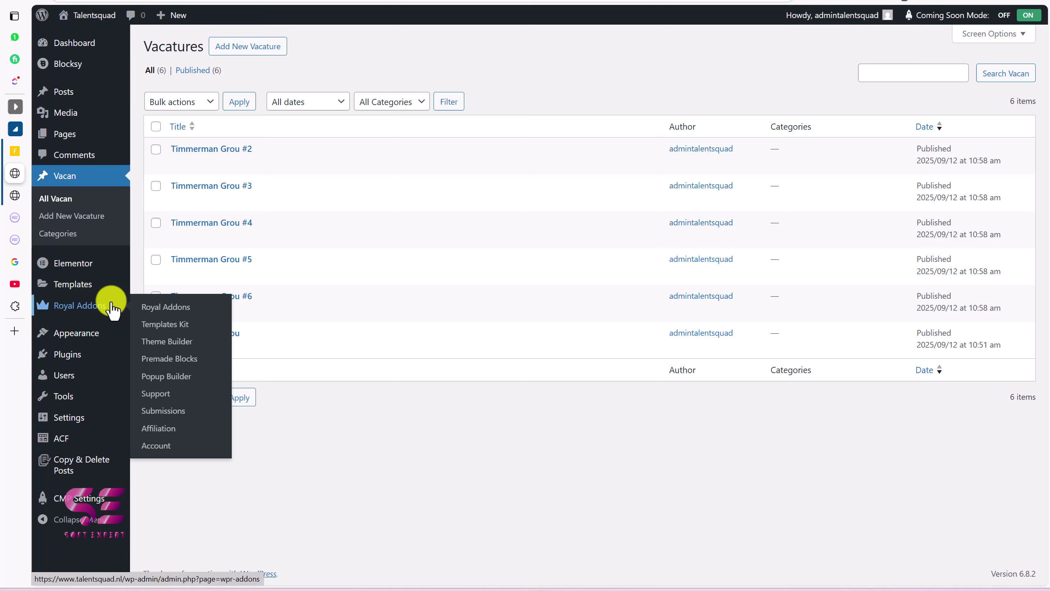
click(180, 350)
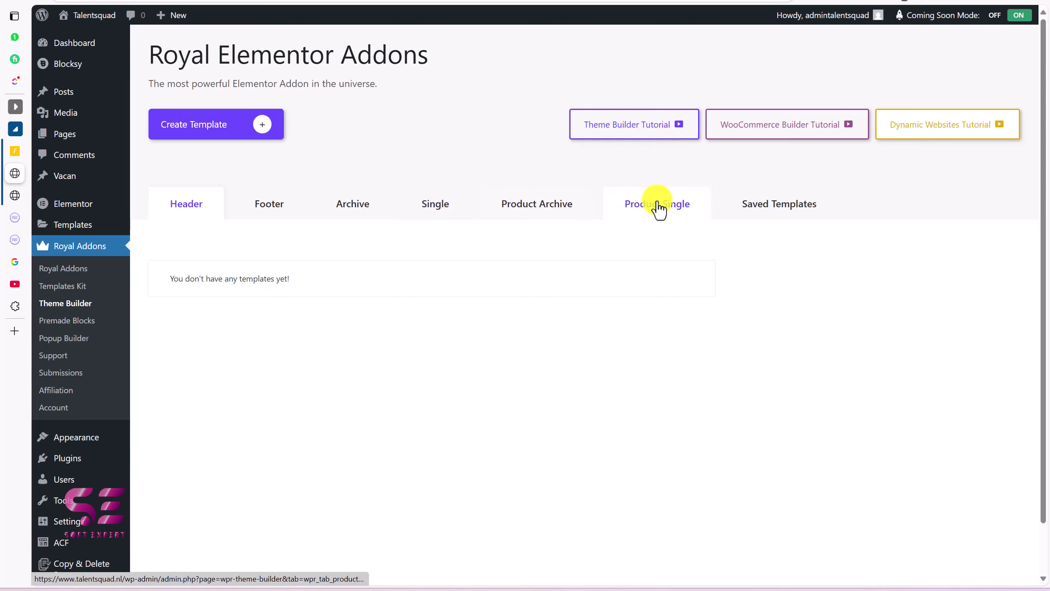
click(365, 213)
Step: Create an archive template named "Vacancies"
click(242, 127)
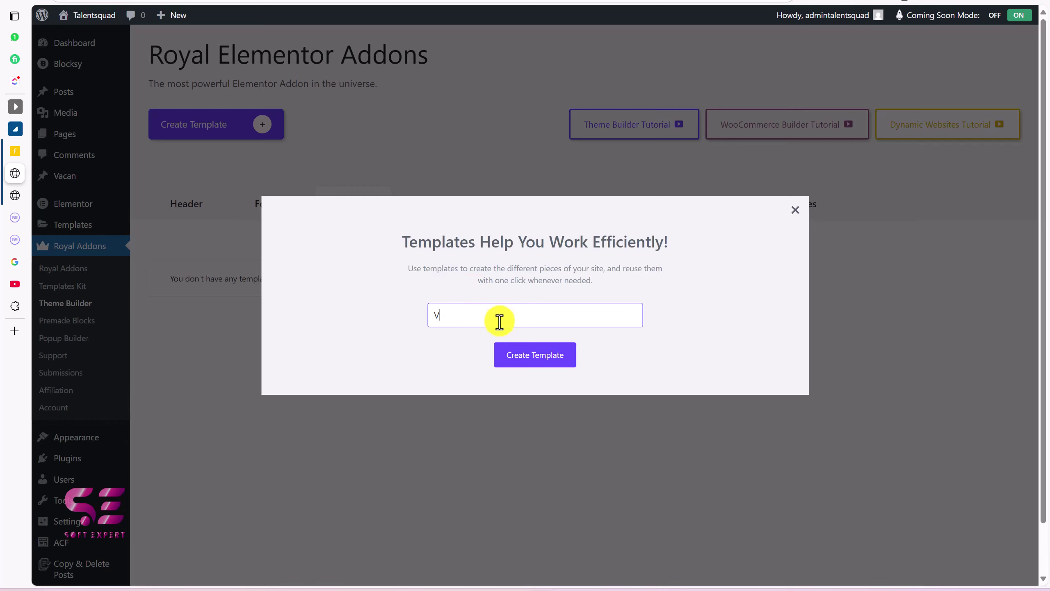
text(VAnac)
key(BackSpace)
key(BackSpace)
key(BackSpace)
key(BackSpace)
text(acancies)
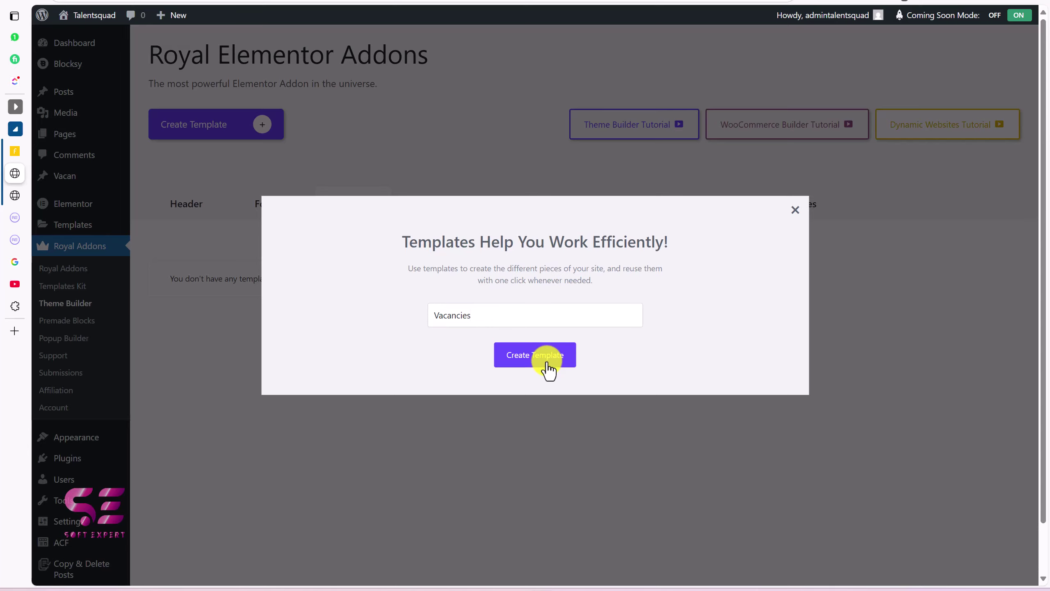
click(546, 359)
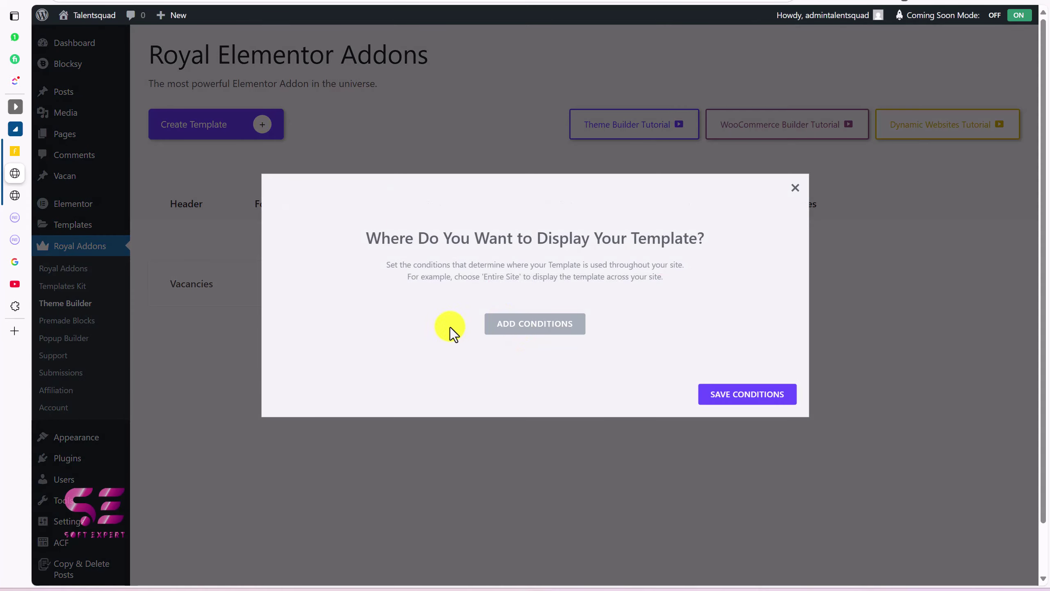
Step: Add a display condition for Vacatures Archive to the template and save the conditions
click(501, 330)
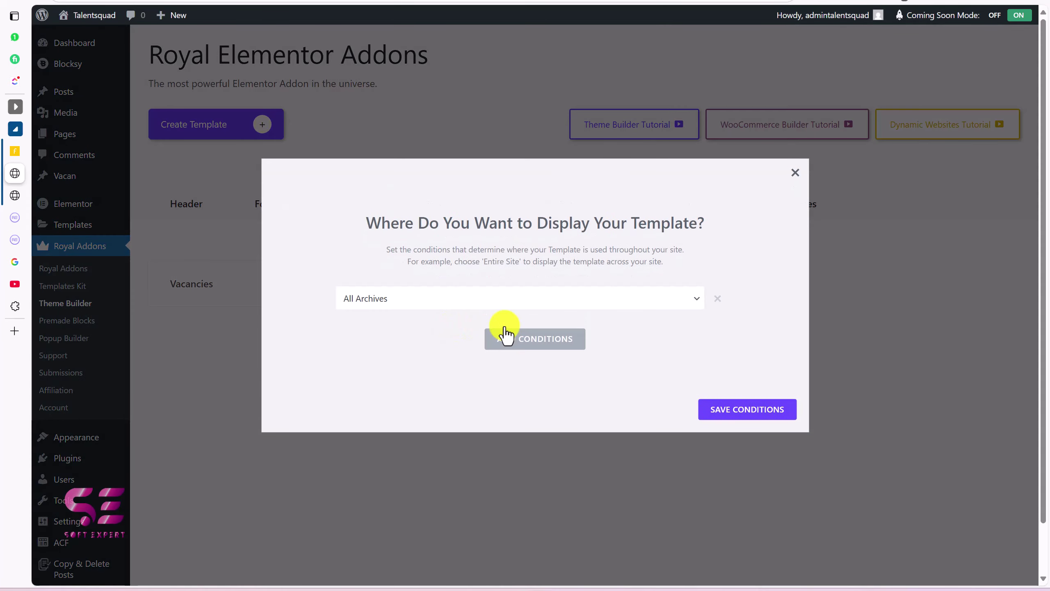
click(432, 306)
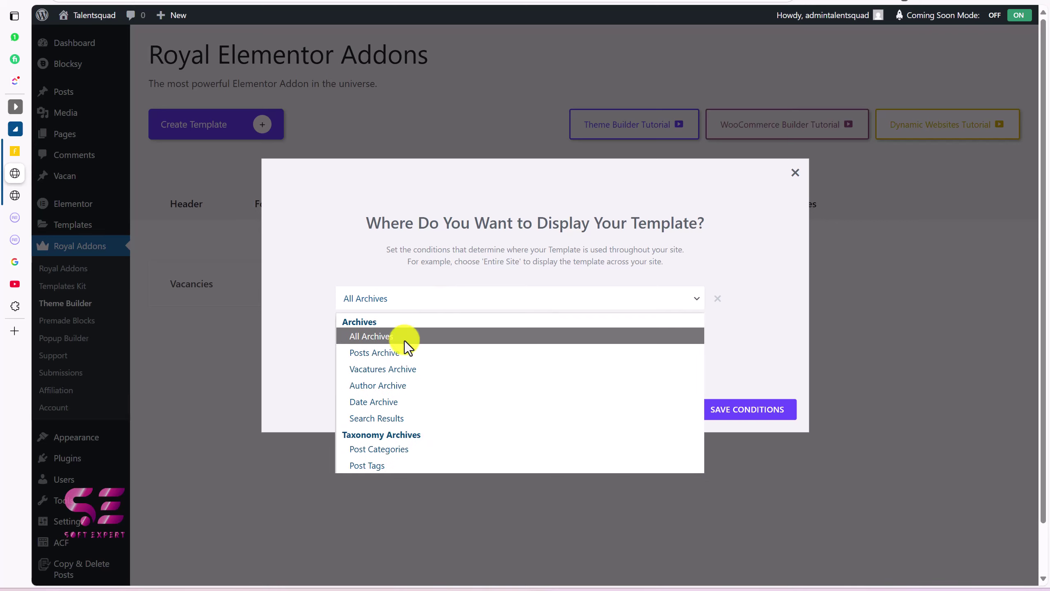
click(379, 371)
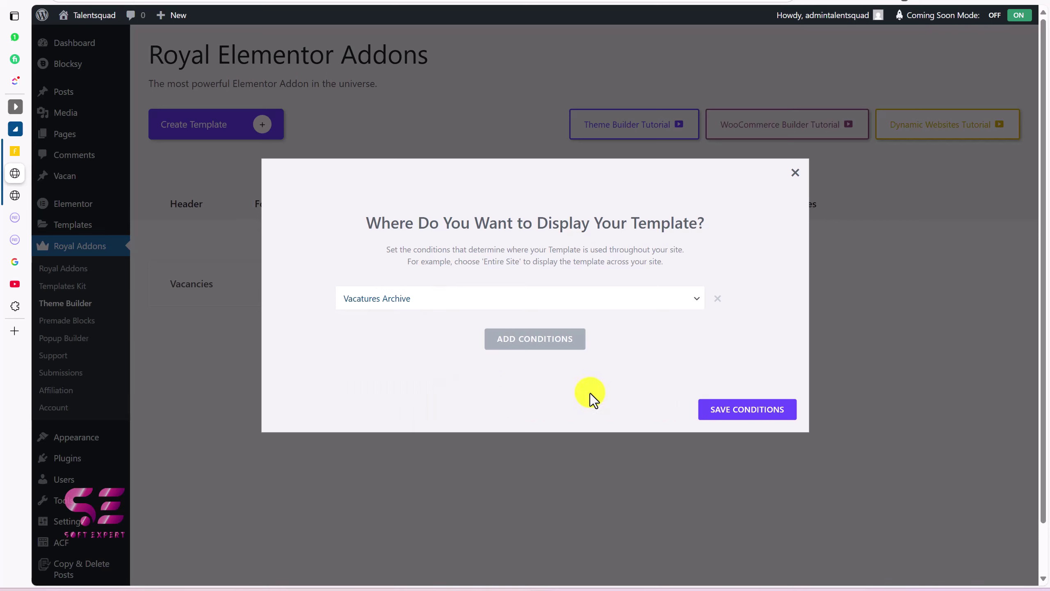
click(738, 411)
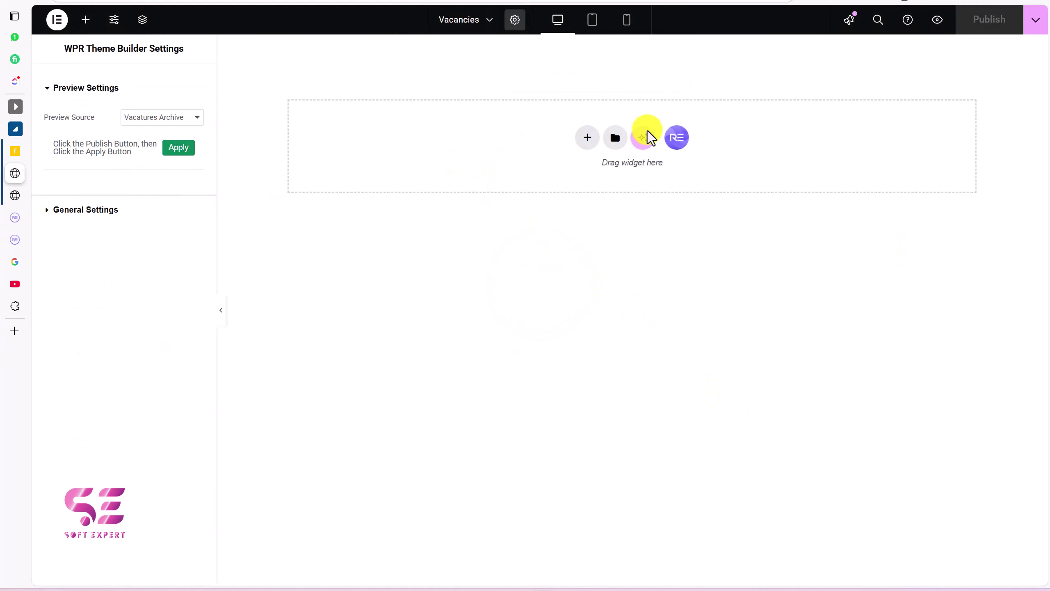
Step: Add a flexbox container to the Vacancies template and place the Archive Title/Desc widget in it
click(580, 145)
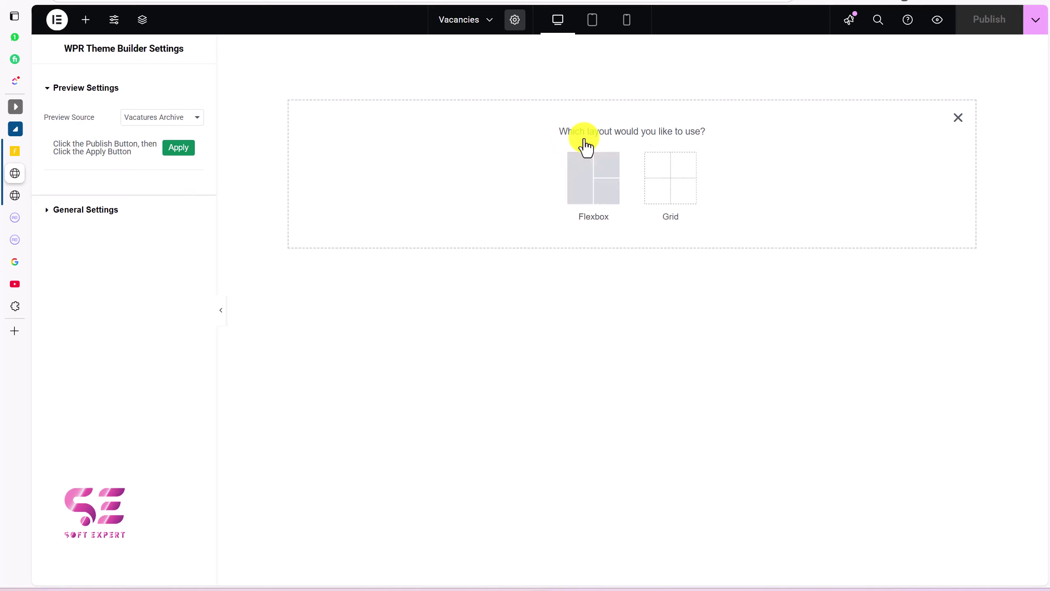
click(582, 170)
text(tit)
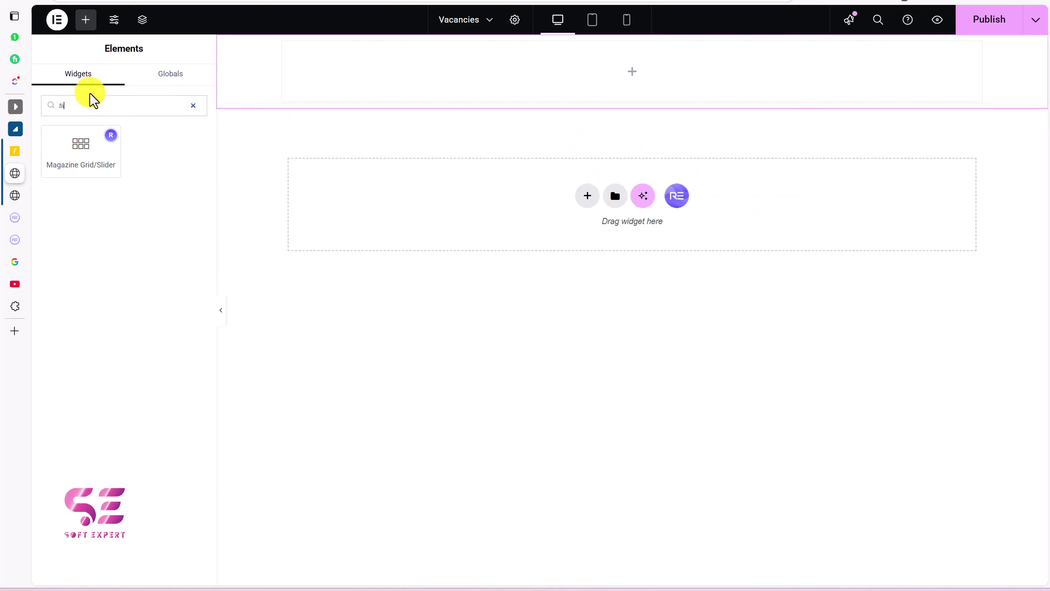
drag(79, 223, 314, 110)
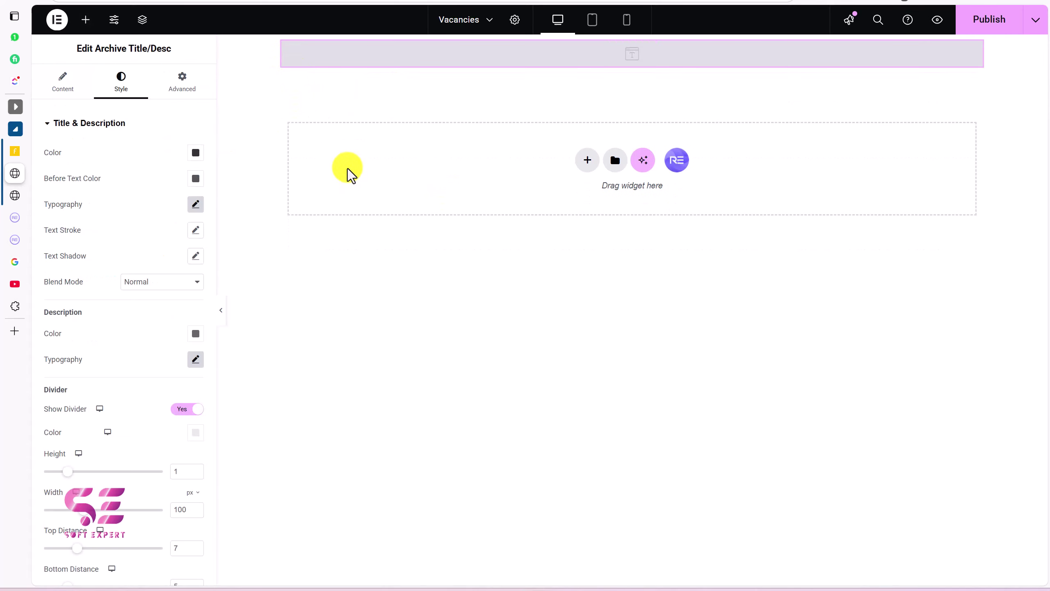
Step: Copy the post grid from the Home page and paste it below the archive title in the Vacancies template
click(18, 197)
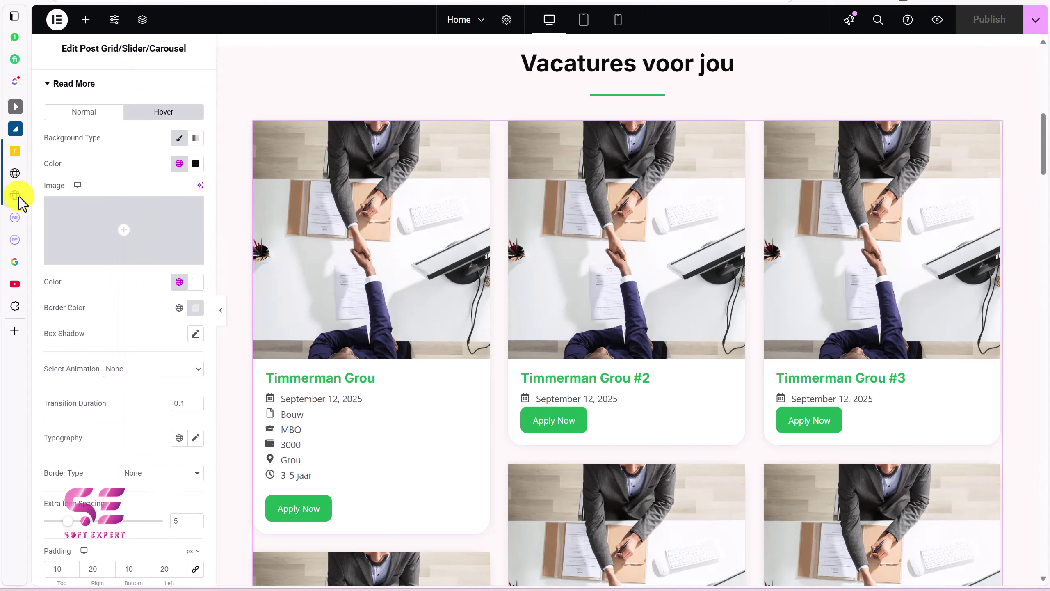
right_click(491, 215)
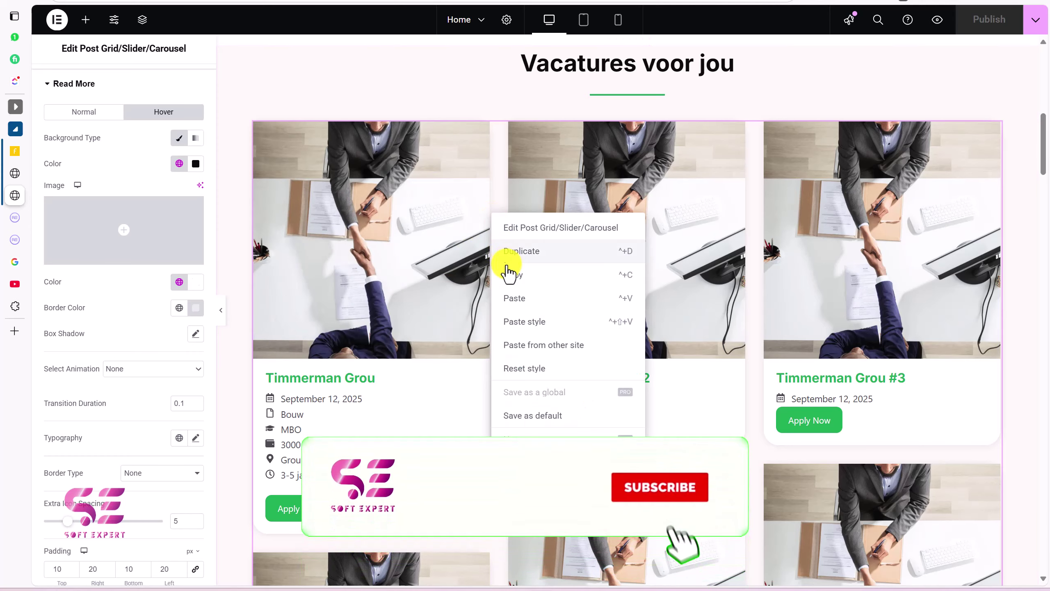
click(14, 173)
right_click(357, 190)
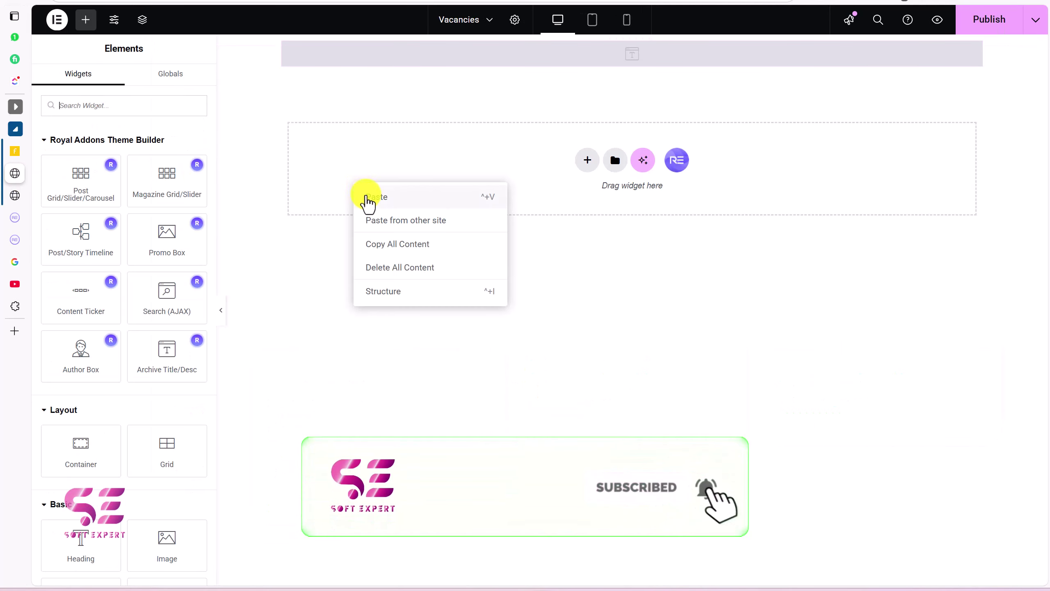
click(366, 198)
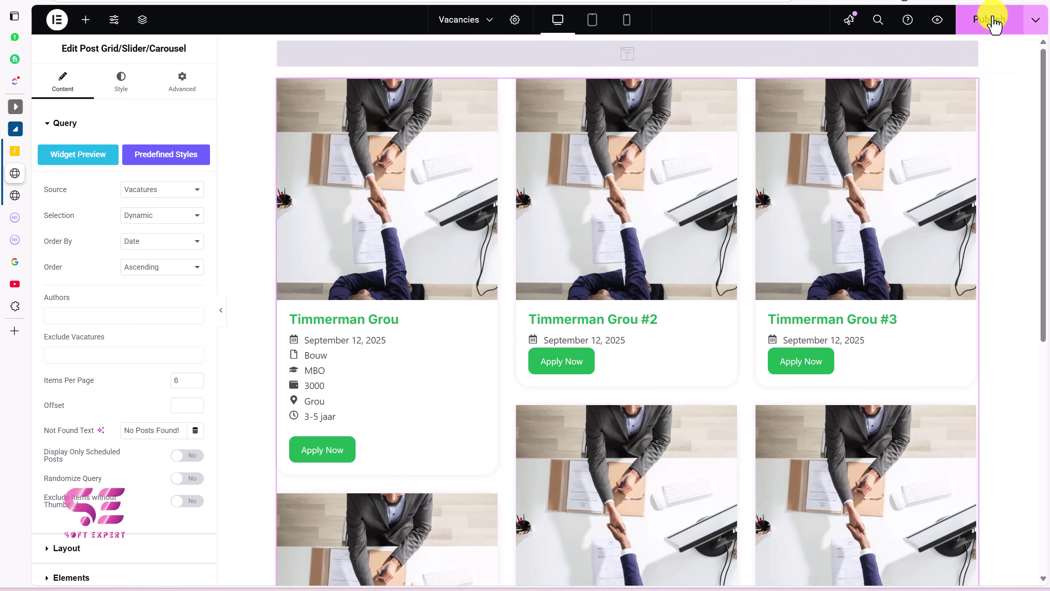
Step: Preview the Vacancies template and check its title and vacancy cards on the front end
click(938, 19)
scroll(496, 248, down, 3)
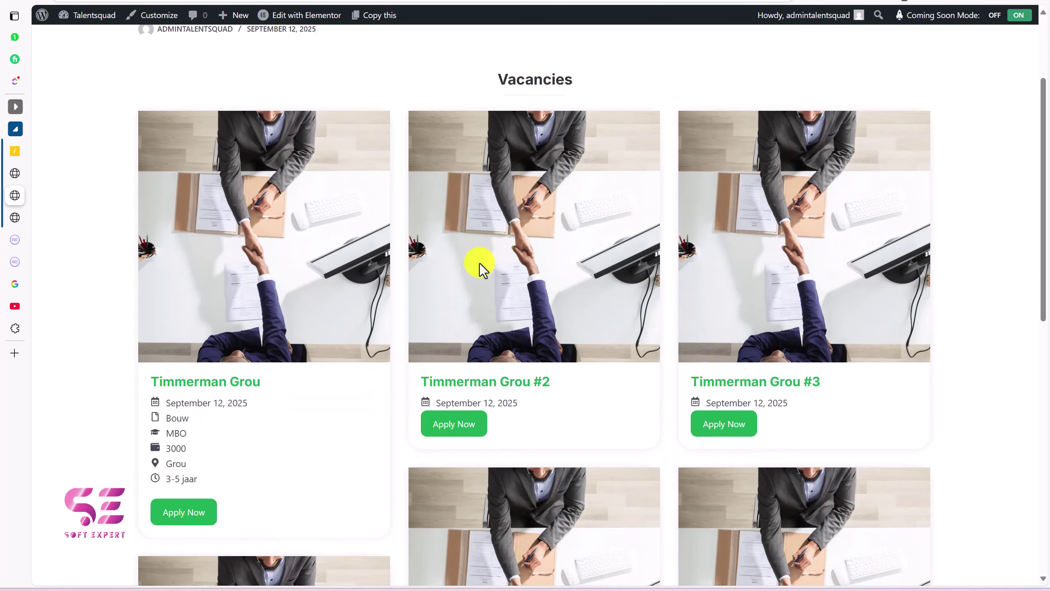
scroll(329, 402, up, 1)
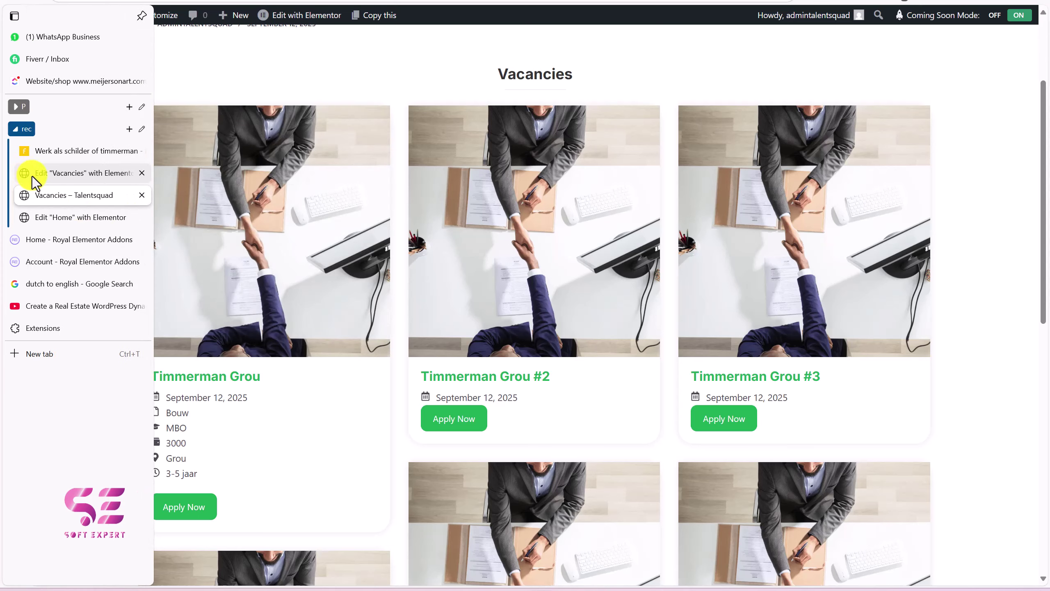
Step: Return to the Theme Builder, open the Single templates and start creating a new template
click(32, 176)
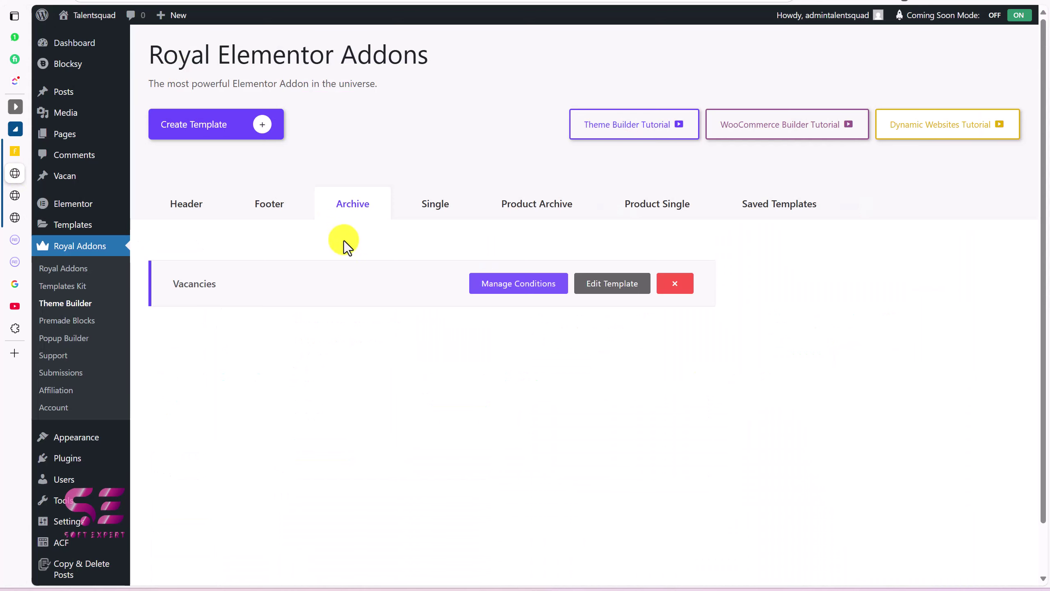
click(434, 204)
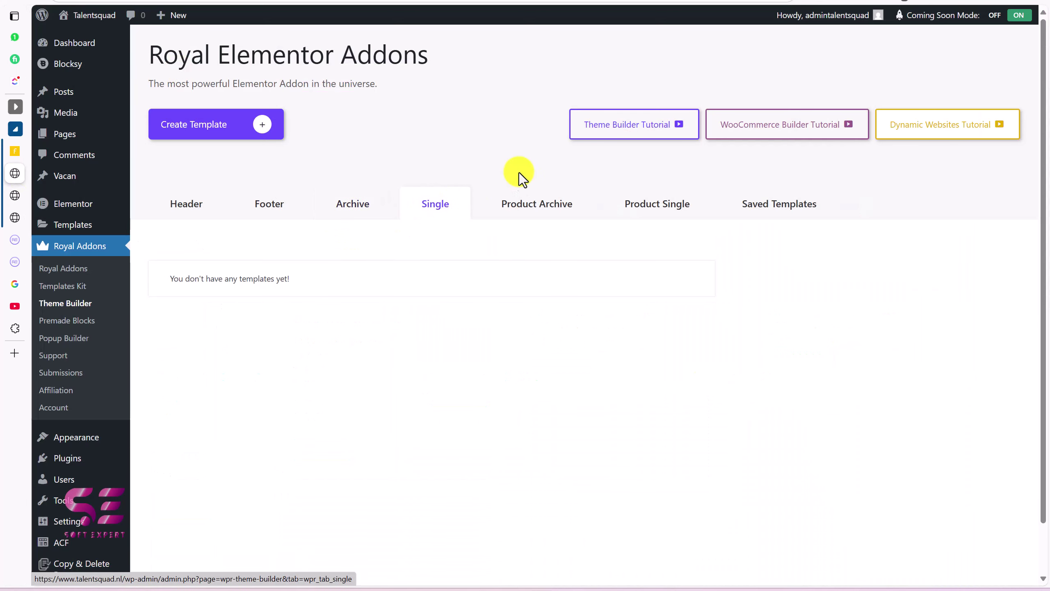
click(223, 132)
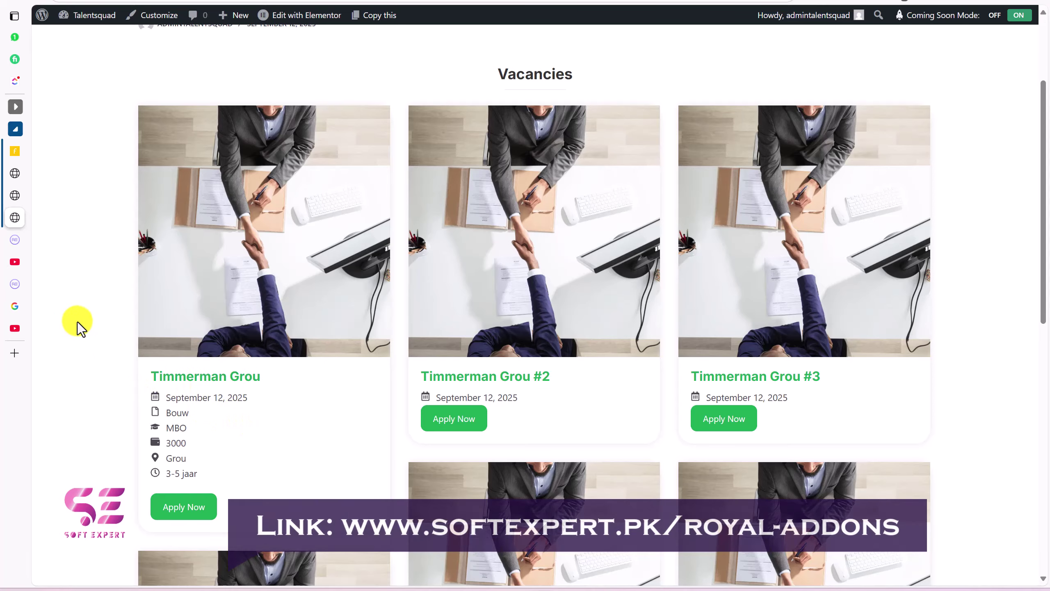
Step: Switch to the Royal Elementor Addons website and examine the comparison of the Free, Pro and Expert versions
key(ctrl+Tab)
scroll(587, 308, up, 15)
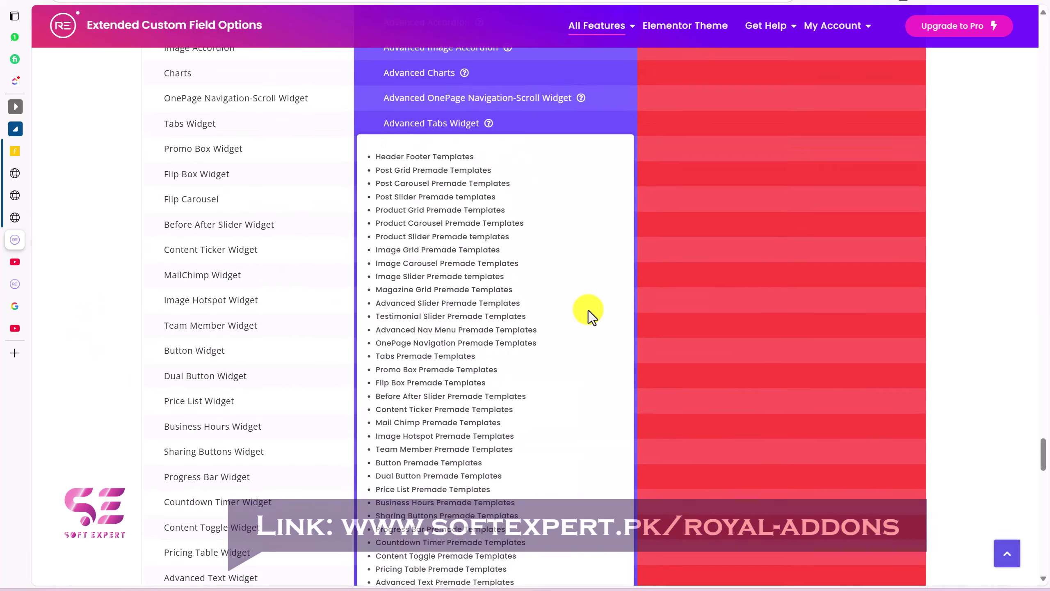
scroll(774, 311, up, 10)
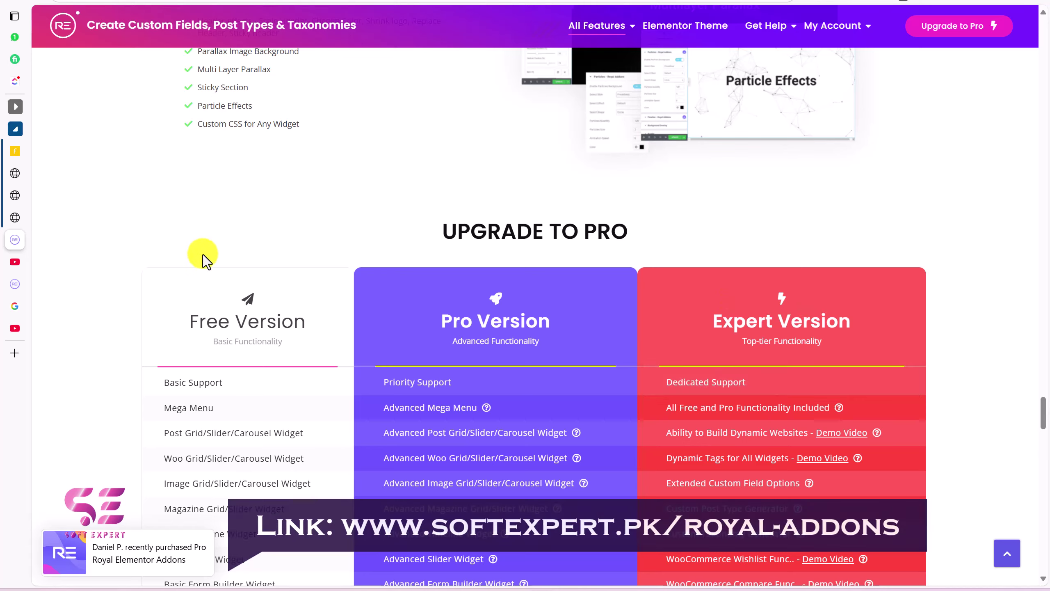
Step: Switch to the Soft Expert YouTube channel and browse its list of videos
key(ctrl+Tab)
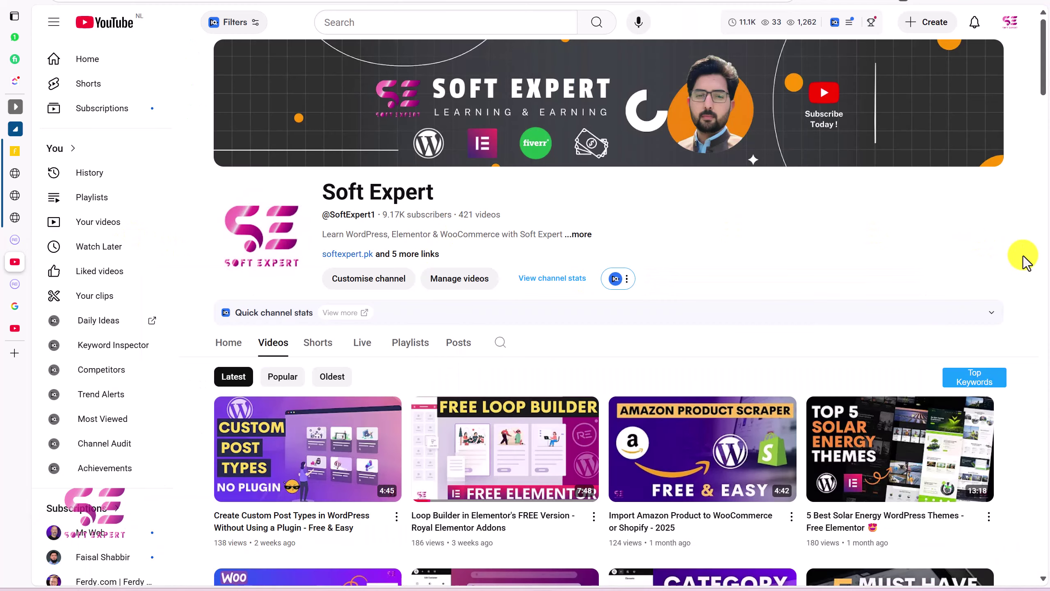
scroll(1025, 299, down, 12)
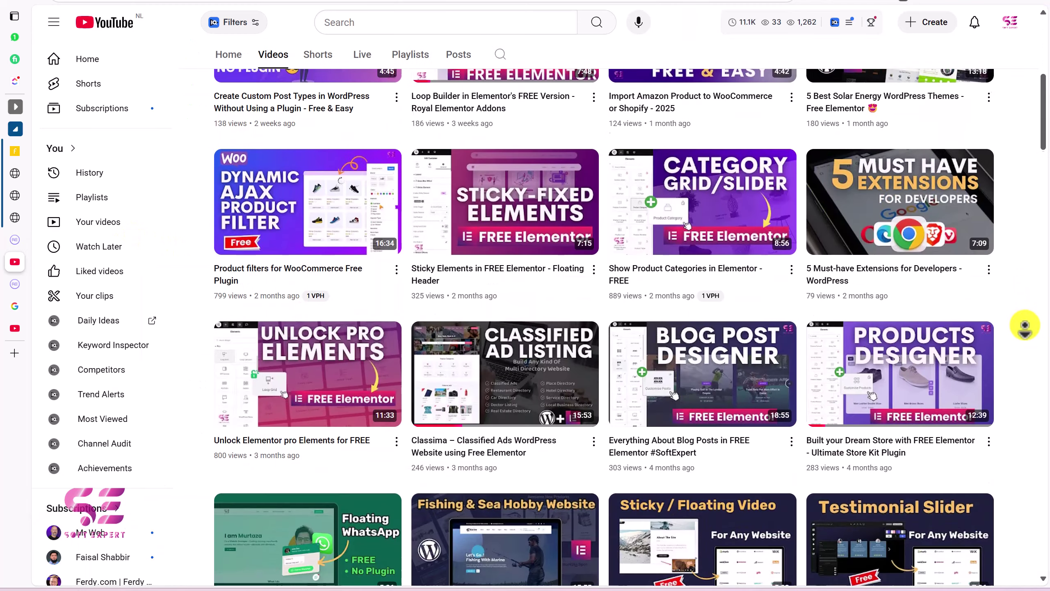
scroll(1020, 310, down, 12)
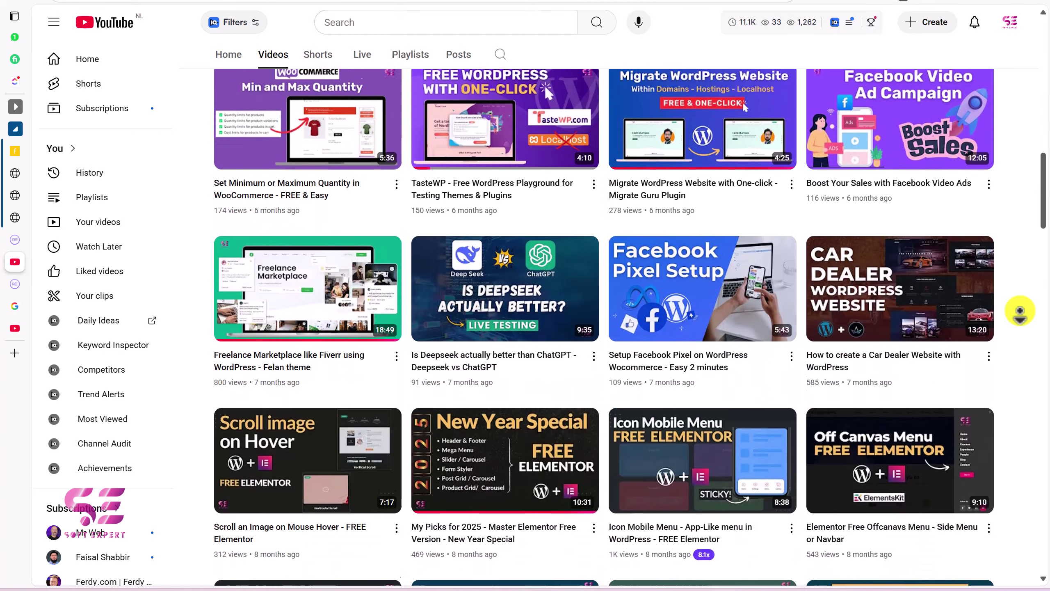
scroll(1020, 310, down, 10)
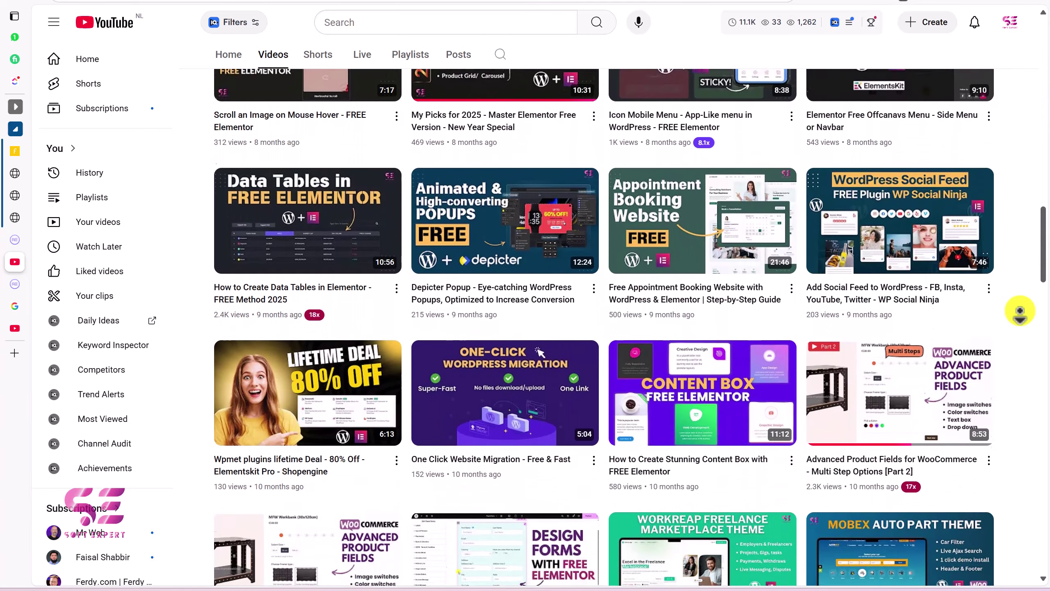
scroll(1020, 310, down, 10)
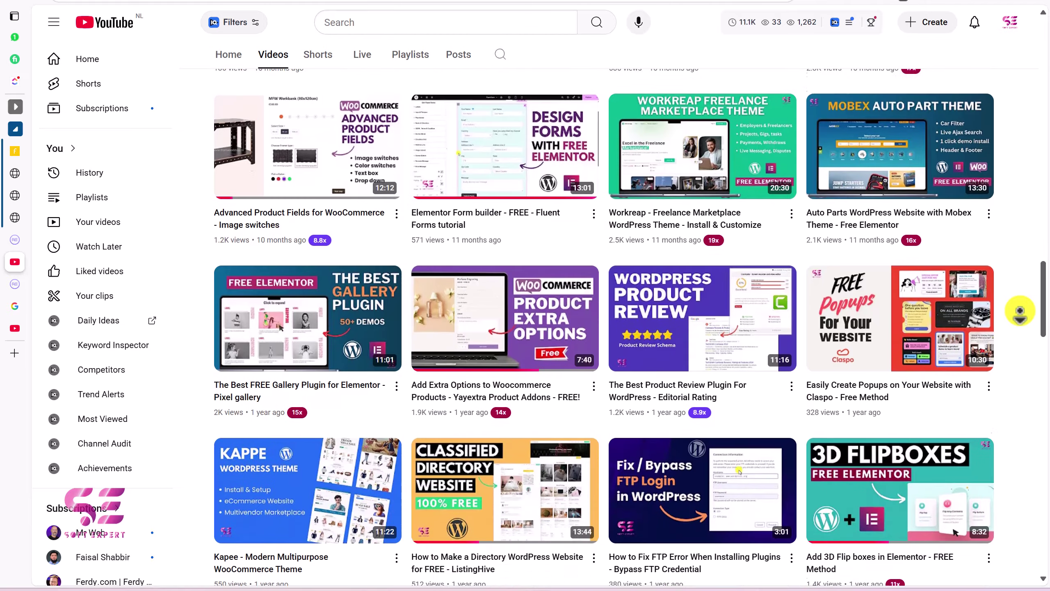